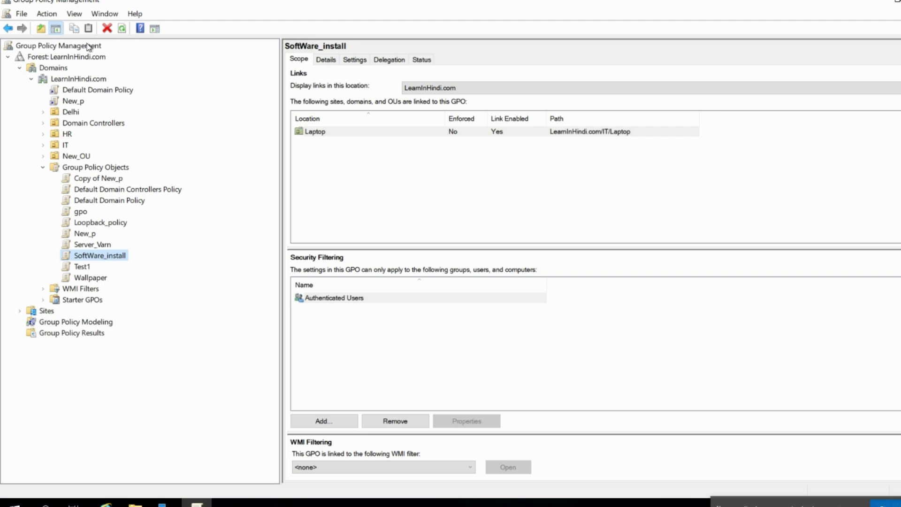
Copy the SoftWare_install GPO into the Group Policy Objects container, using the default permissions for new GPOs.
left_click(94, 82)
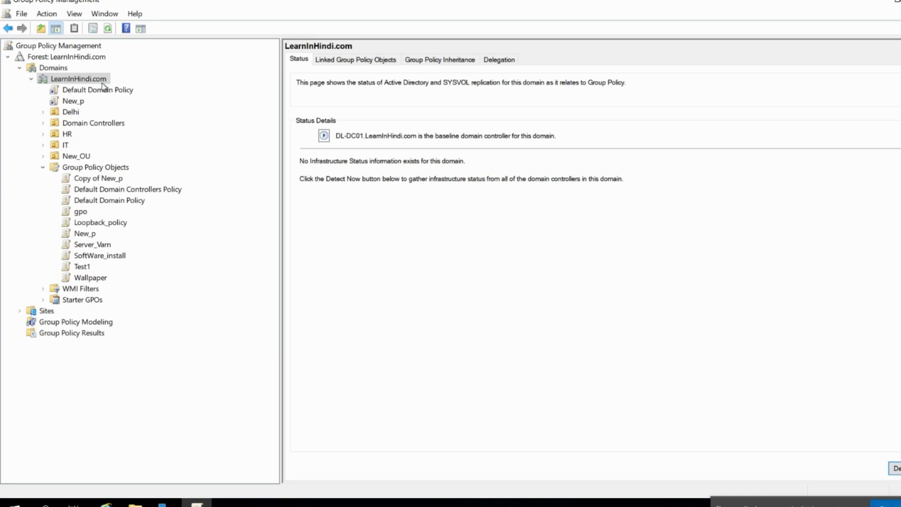
left_click(106, 257)
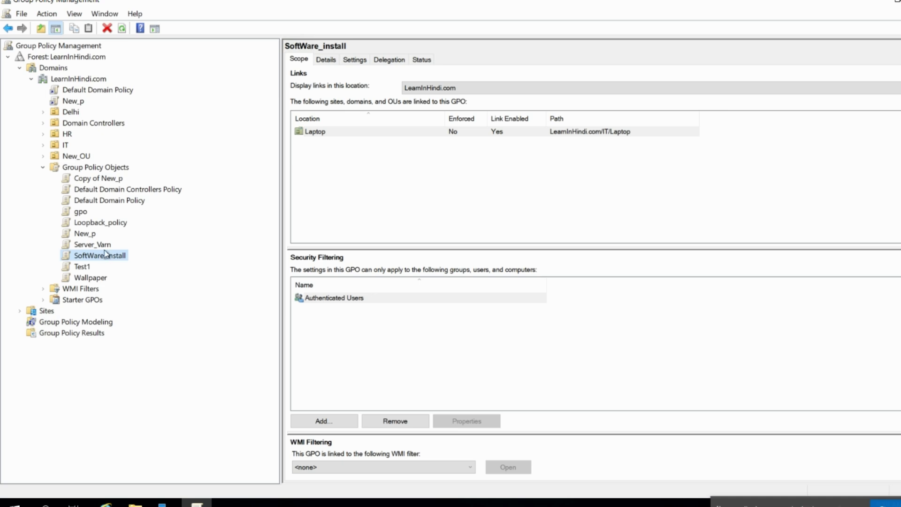
right_click(101, 261)
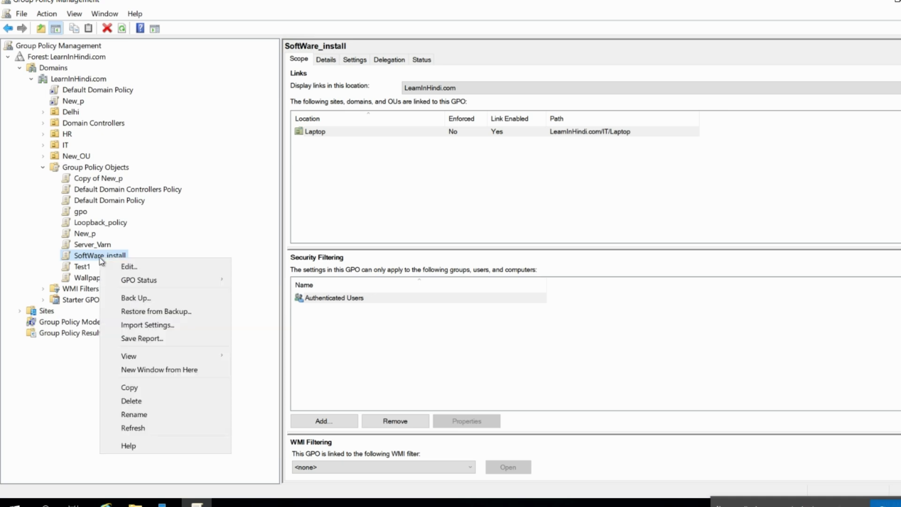
left_click(151, 393)
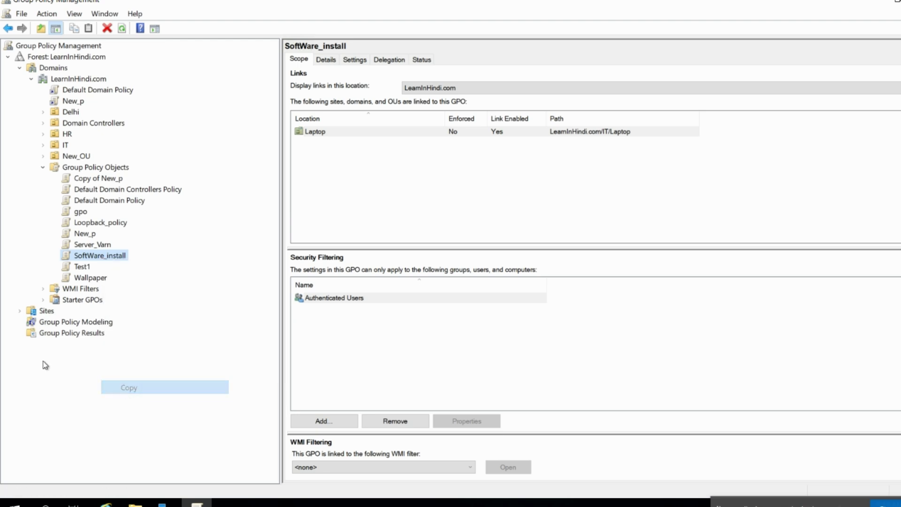
left_click(92, 169)
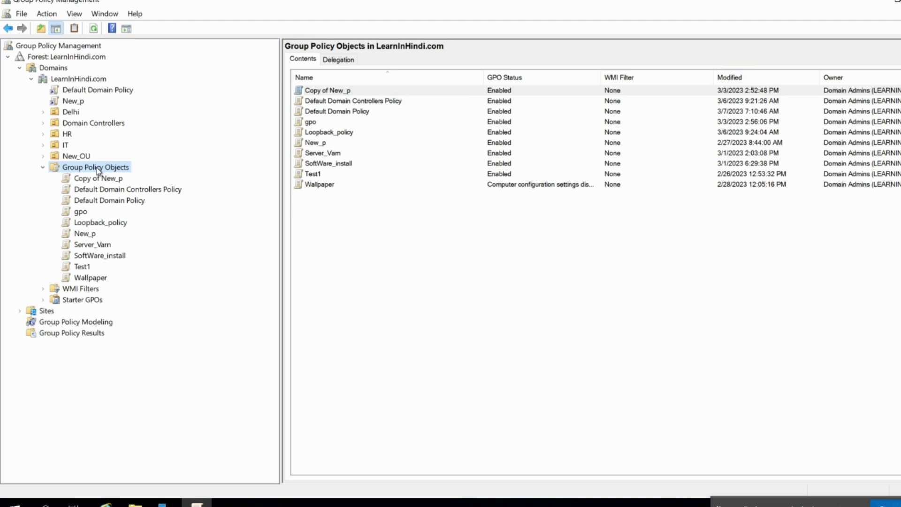
right_click(97, 168)
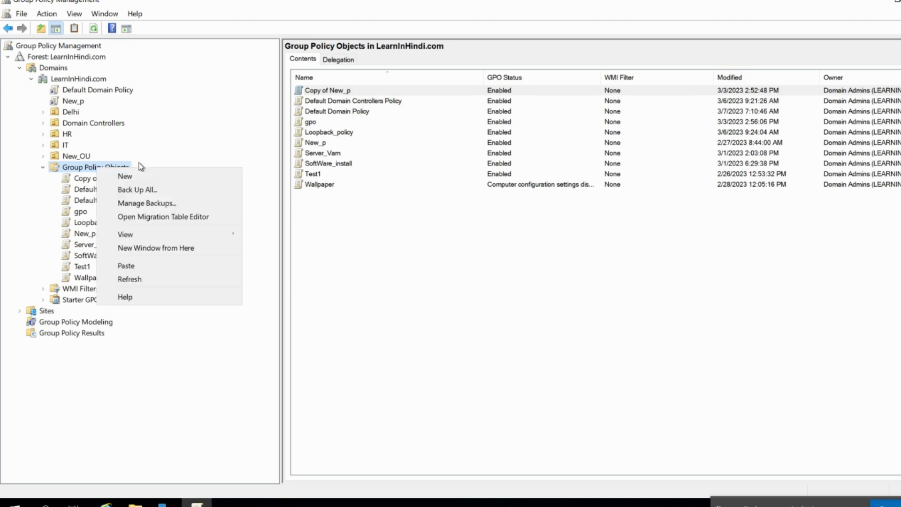
left_click(155, 269)
left_click_drag(453, 206, 424, 190)
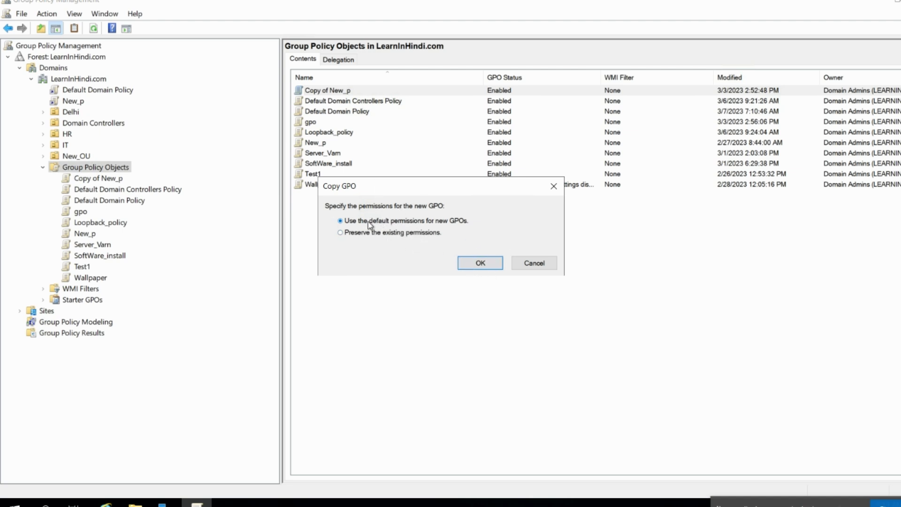
left_click(481, 262)
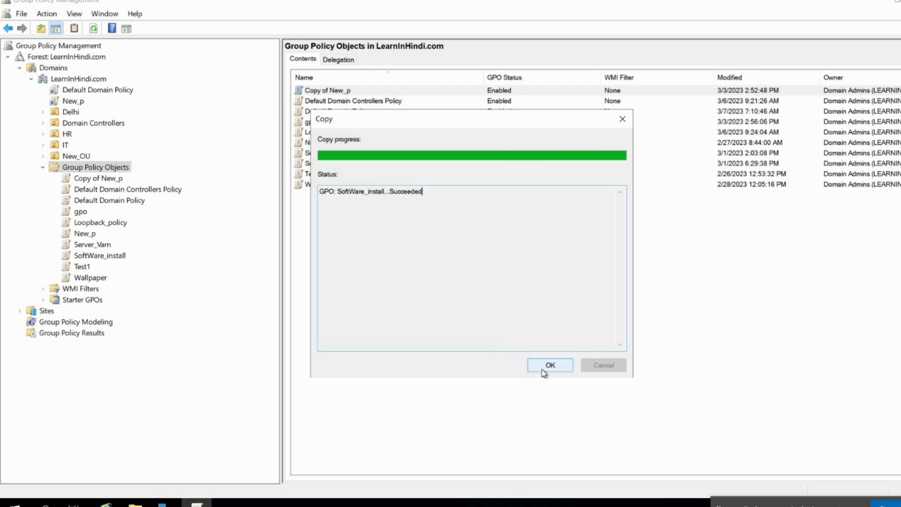
left_click(549, 366)
left_click(120, 189)
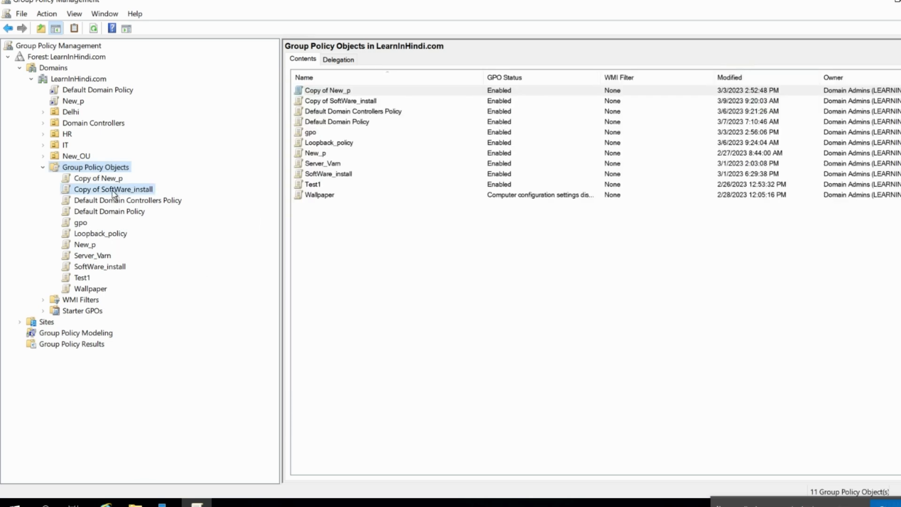
left_click(93, 190)
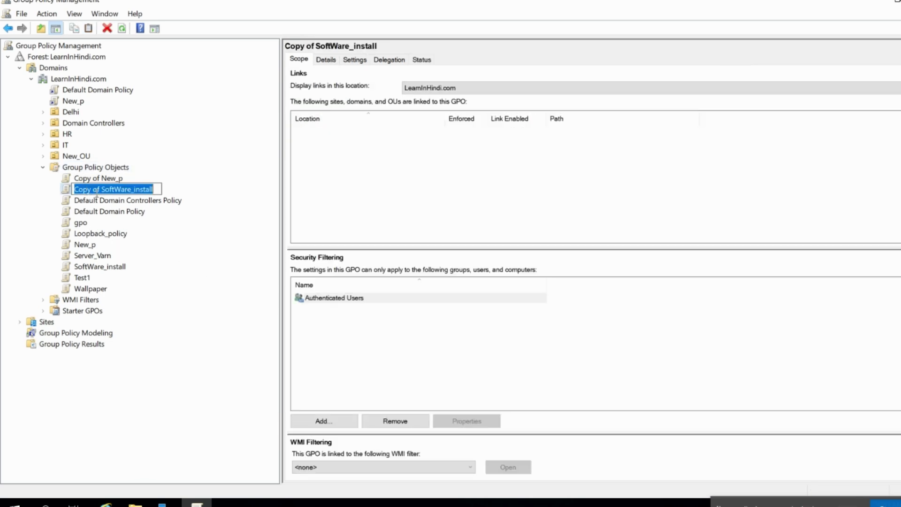
left_click(157, 191)
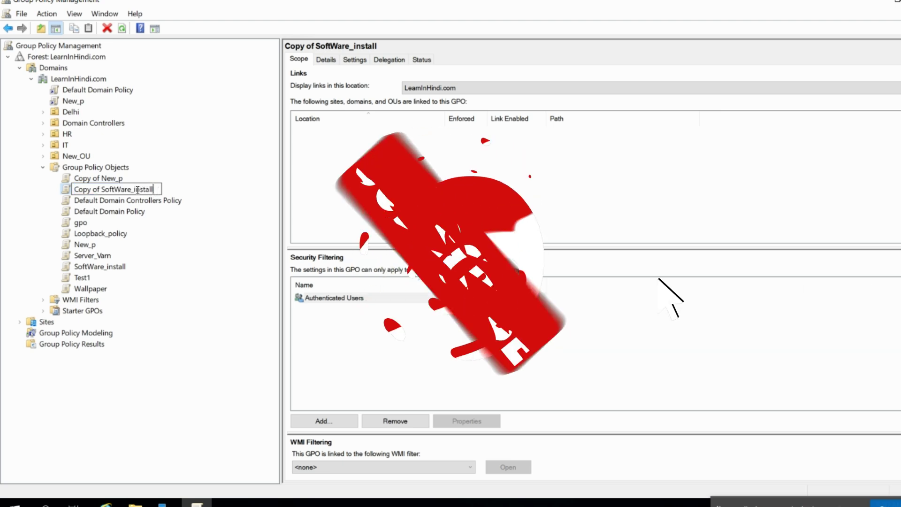
key("Return")
left_click(97, 189)
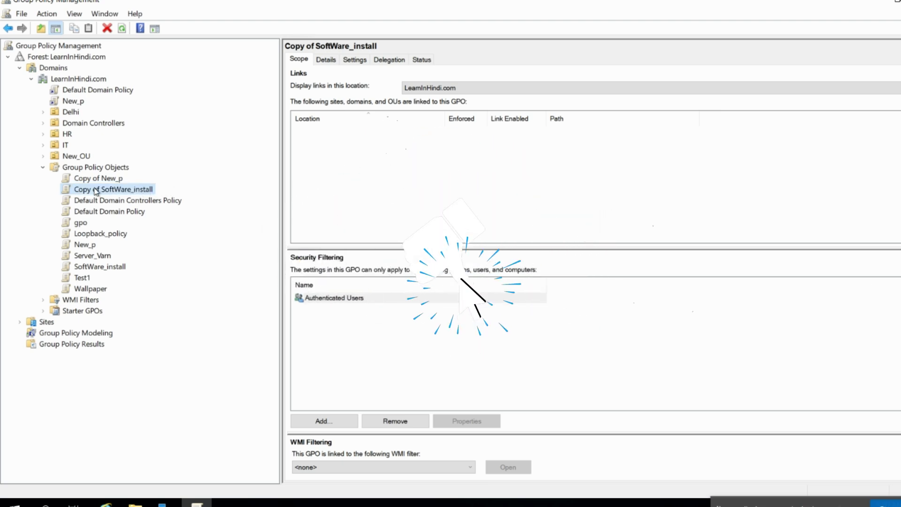
key("Escape")
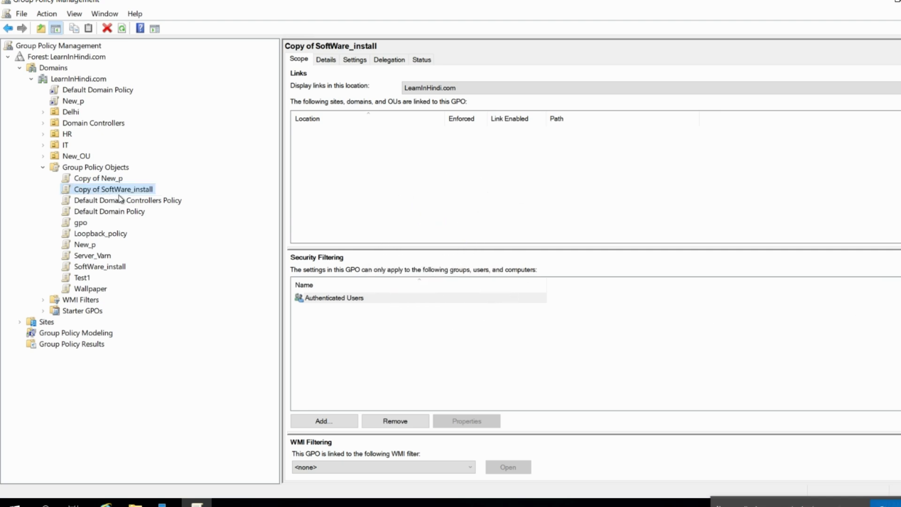
left_click(140, 191)
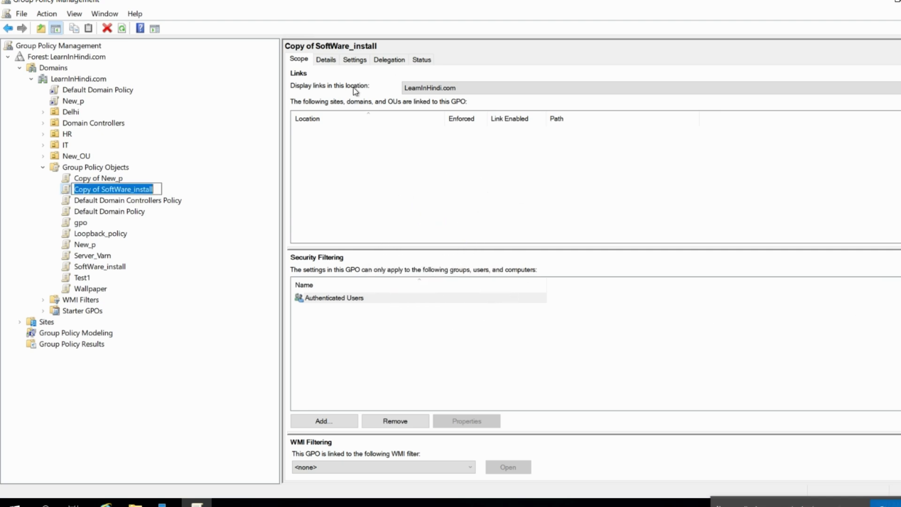
Compare the settings reports of Copy of SoftWare_install and the original SoftWare_install GPO.
left_click(354, 59)
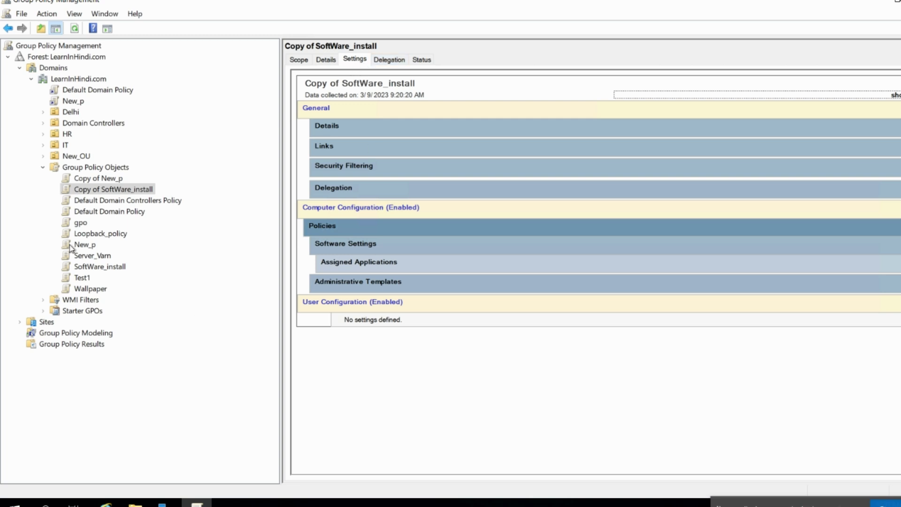
left_click(100, 267)
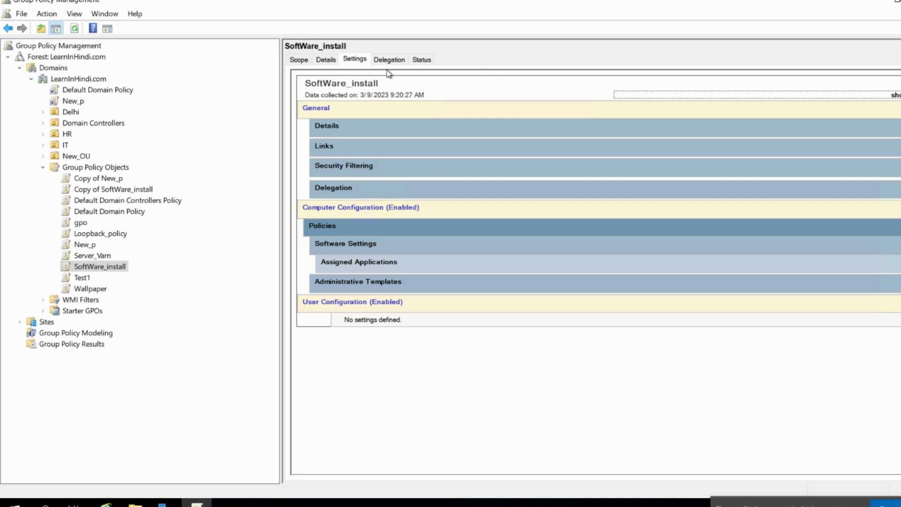
left_click(104, 190)
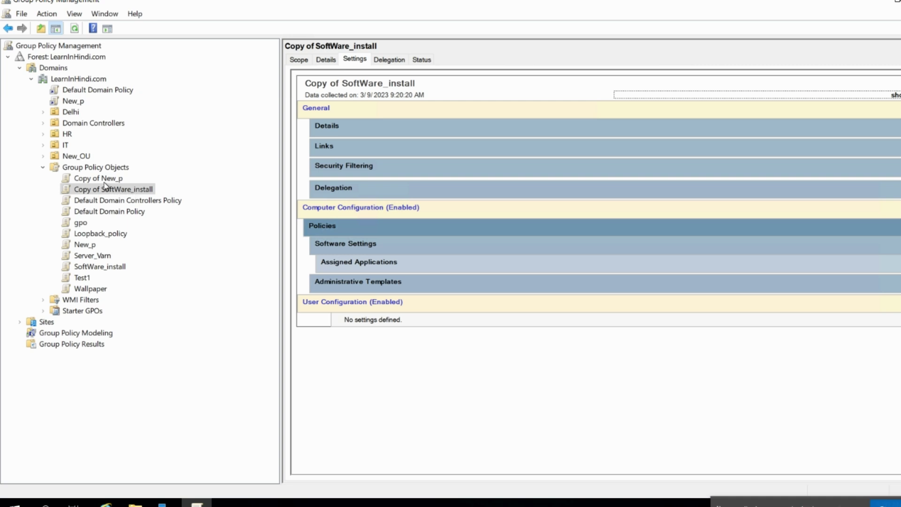
Back up the Wallpaper GPO to Backup_folder on the Desktop with the description 9-march.
right_click(86, 291)
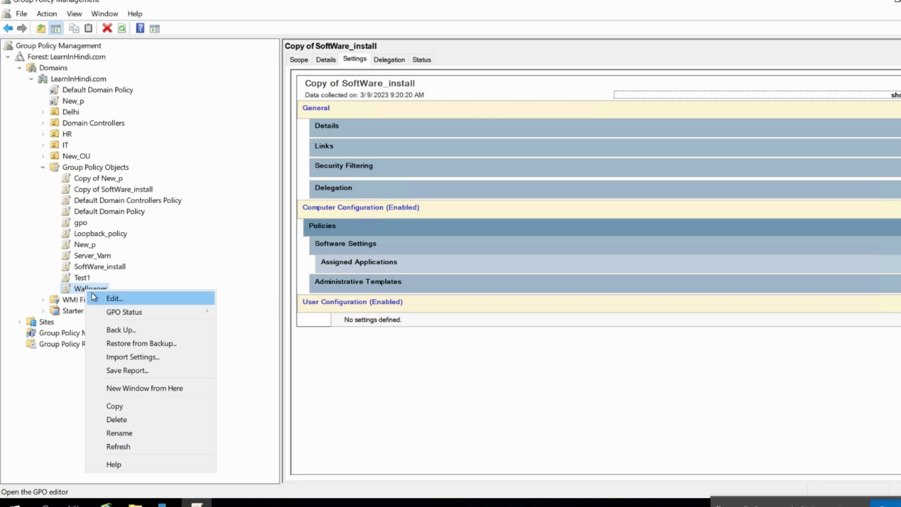
left_click(80, 288)
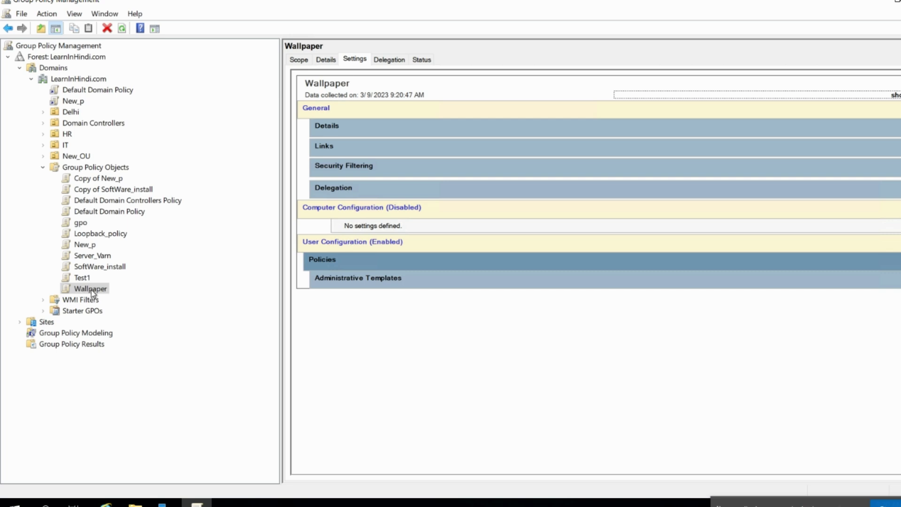
right_click(91, 289)
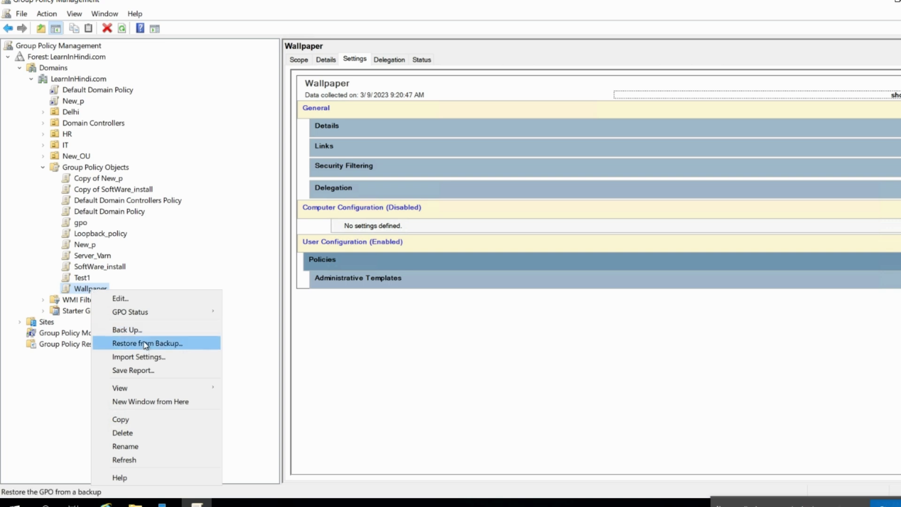
left_click(162, 332)
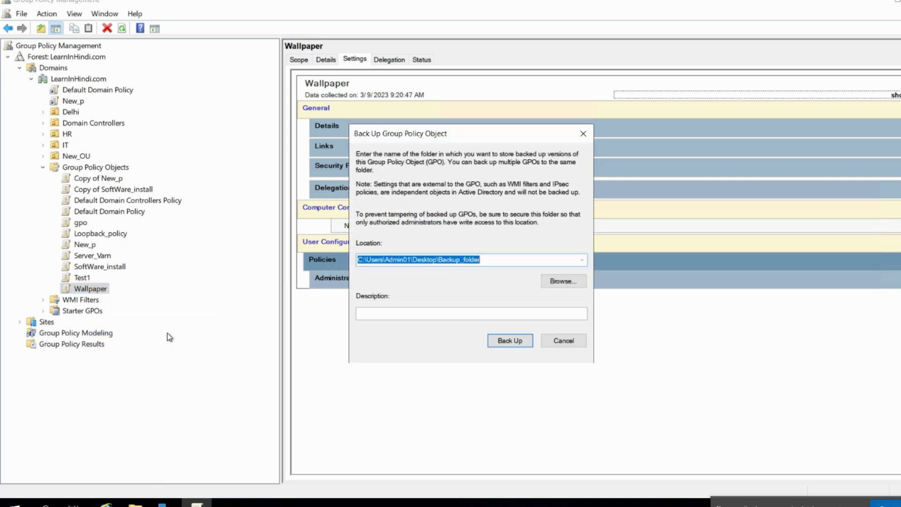
left_click(561, 282)
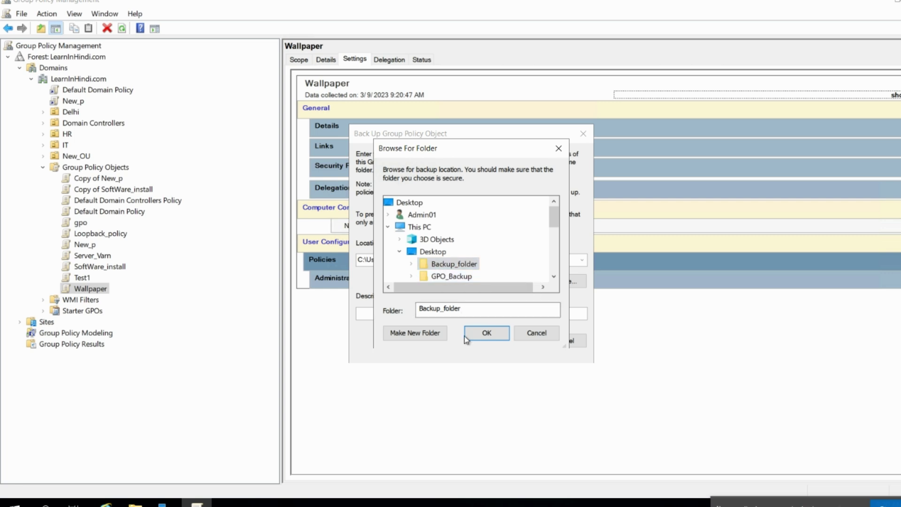
left_click(486, 332)
left_click(422, 314)
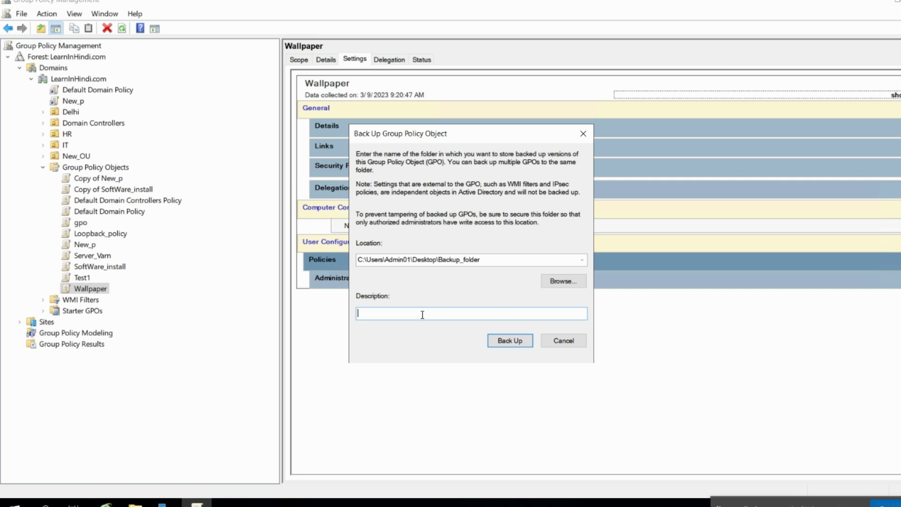
type("9-march")
left_click(510, 339)
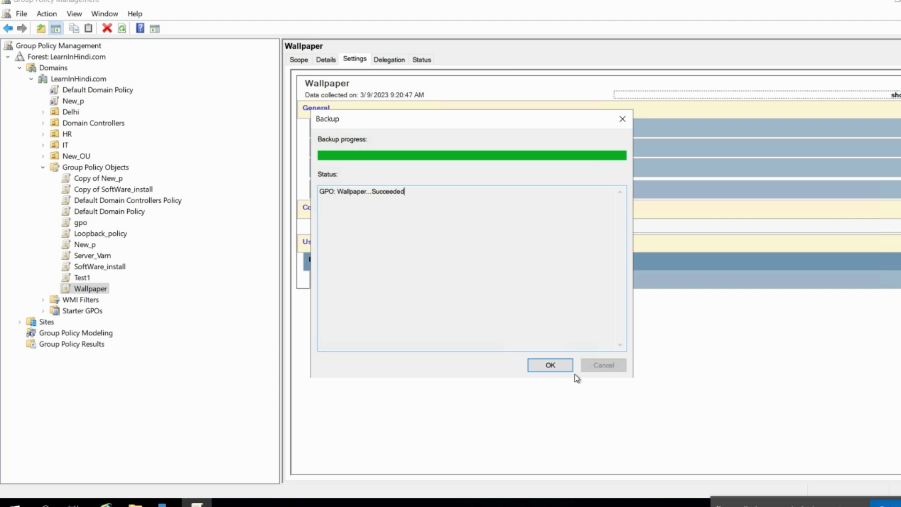
left_click(547, 367)
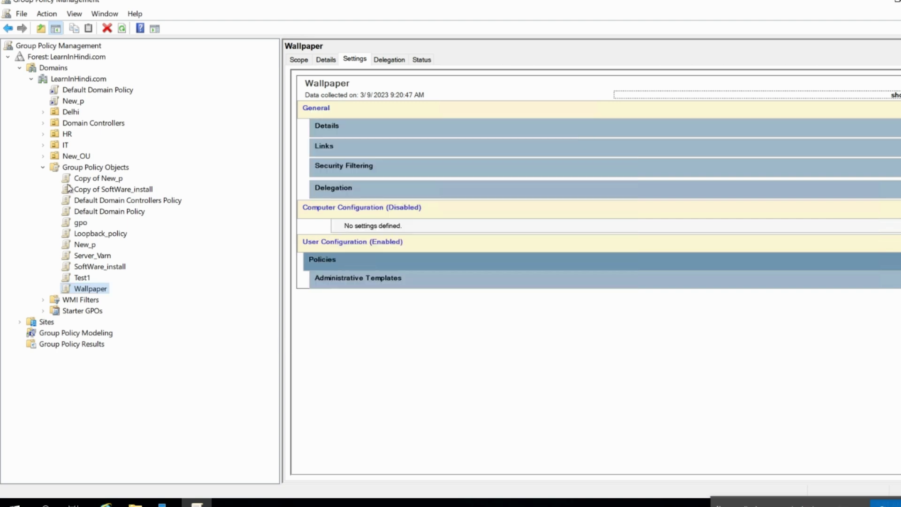
Start importing settings into the GPO named gpo, skipping its backup and using the Desktop's Backup_folder as the backup location.
right_click(106, 169)
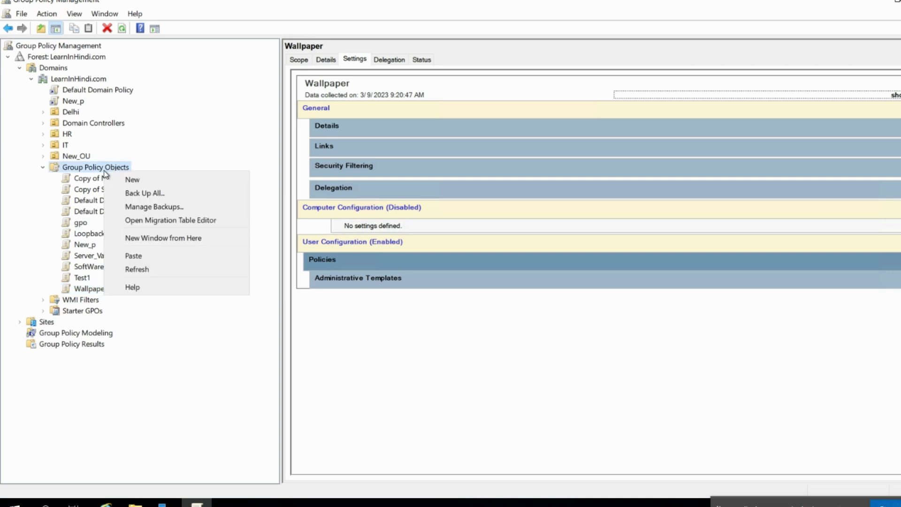
left_click(80, 223)
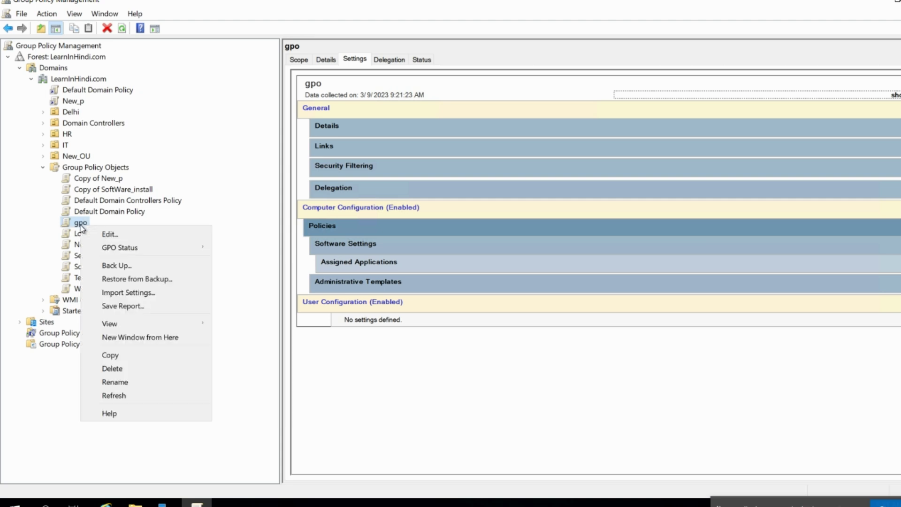
left_click(140, 292)
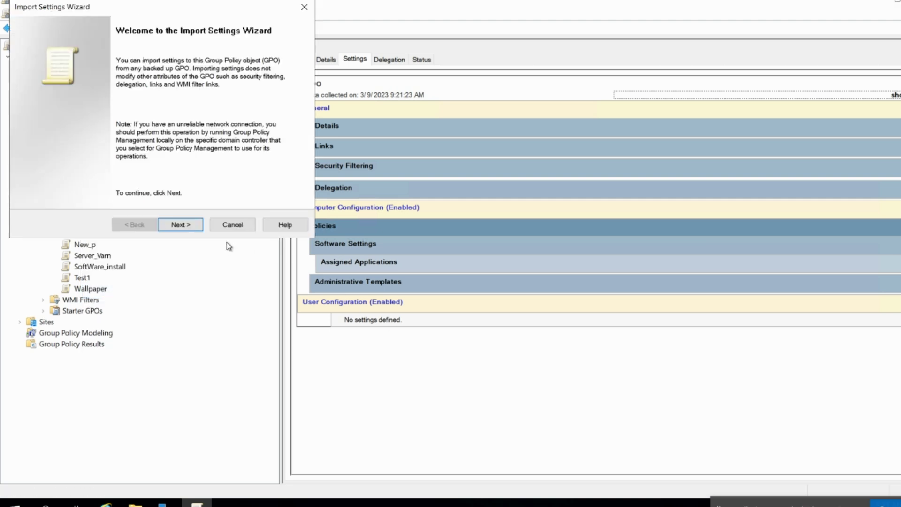
left_click(185, 230)
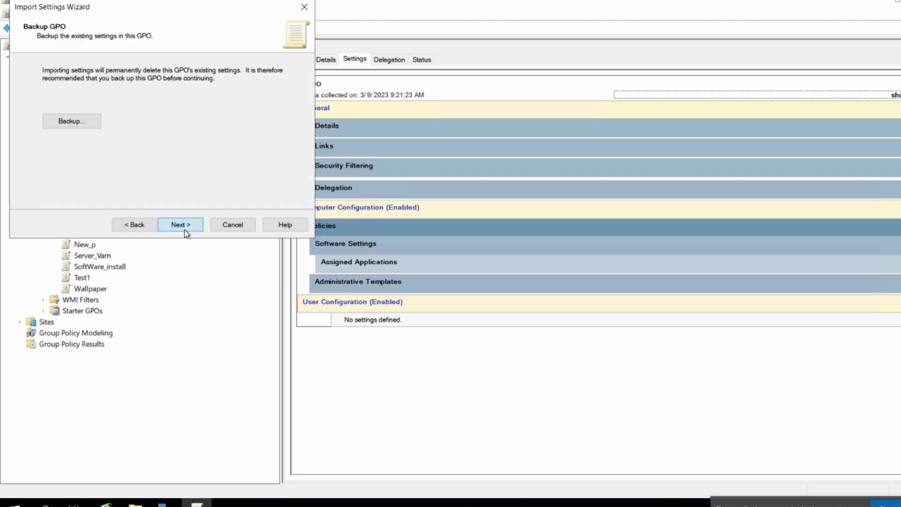
left_click(185, 225)
left_click(134, 225)
left_click_drag(149, 10, 387, 84)
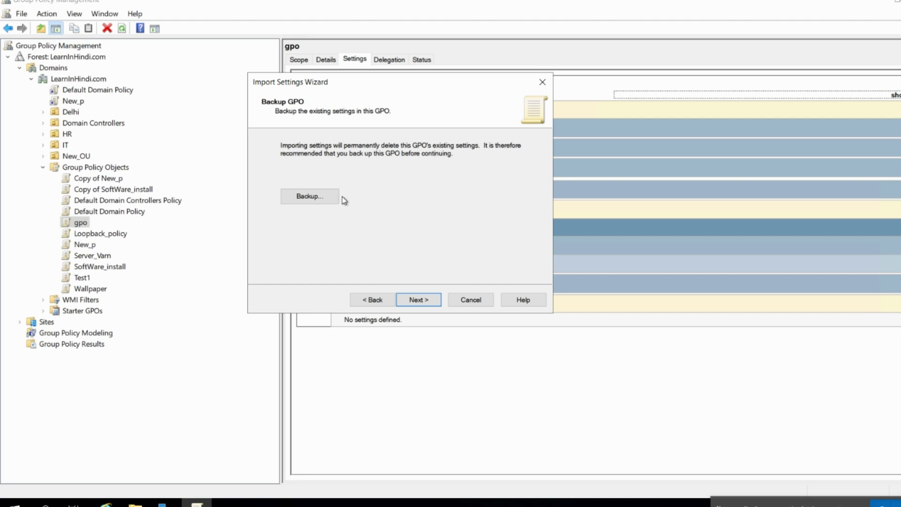
left_click(423, 306)
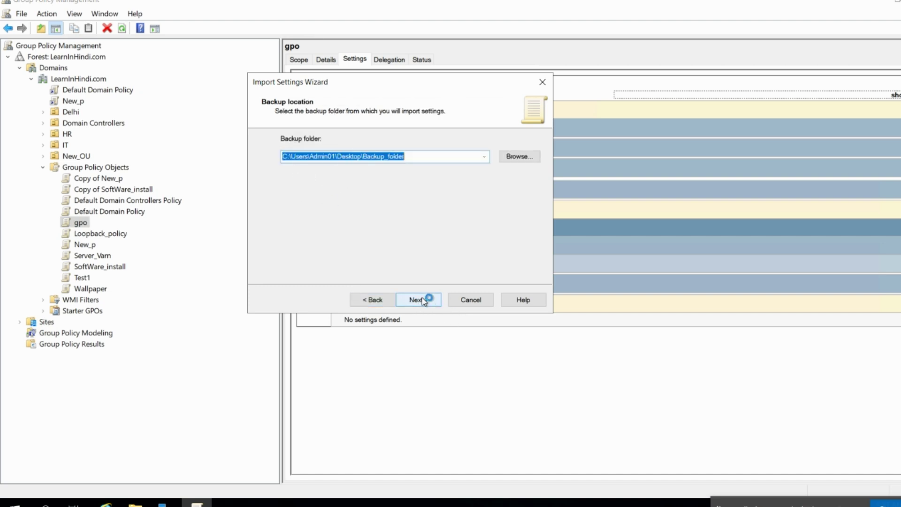
left_click(424, 303)
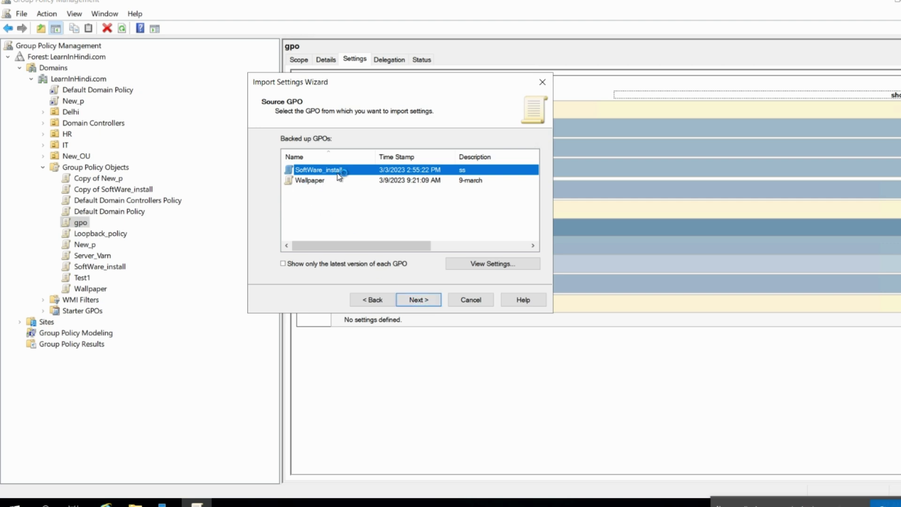
Import the Wallpaper backup described as 9-march into the GPO named gpo and complete the import.
left_click(310, 183)
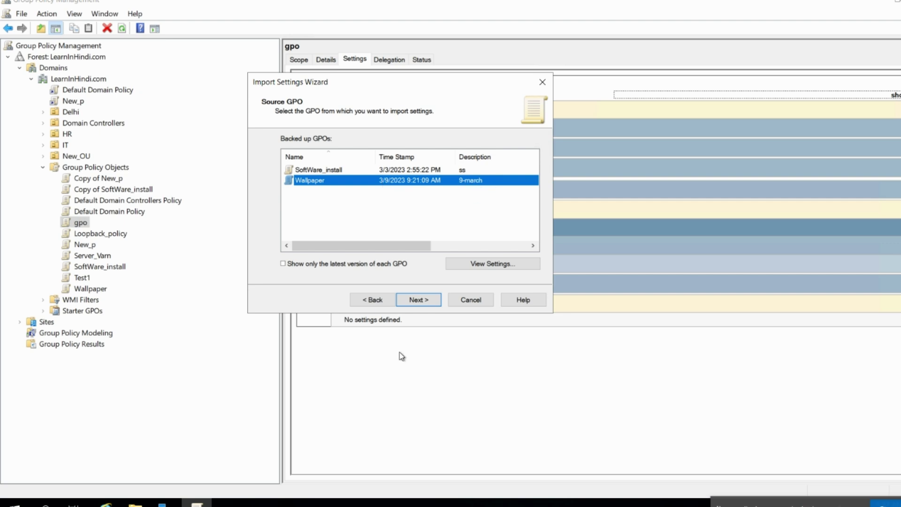
left_click(433, 303)
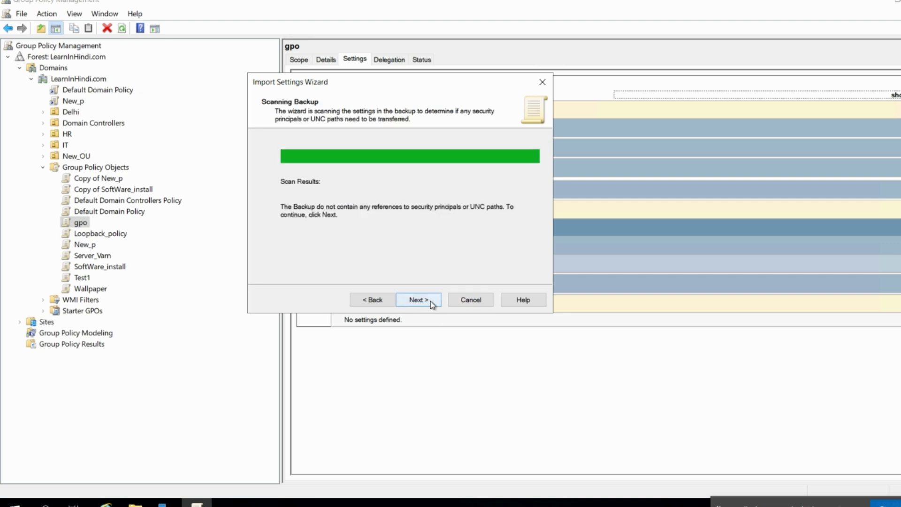
left_click(420, 302)
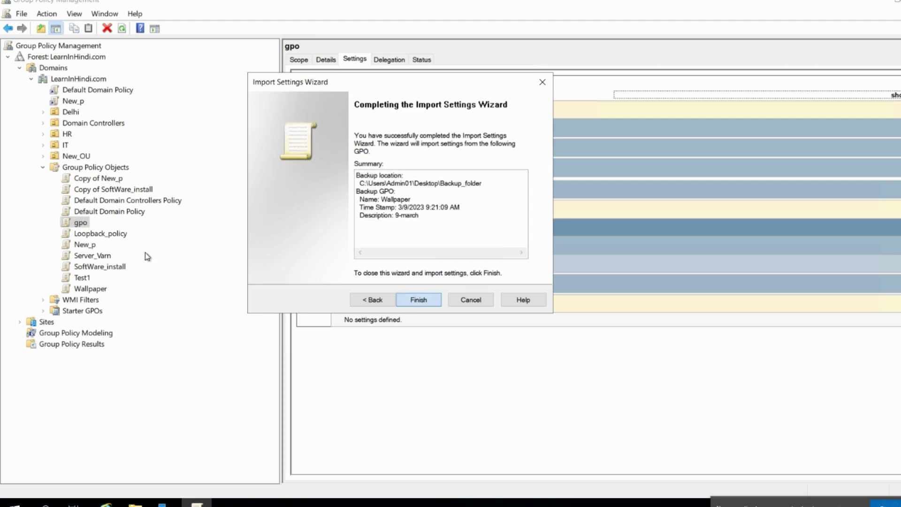
key("Return")
left_click(475, 314)
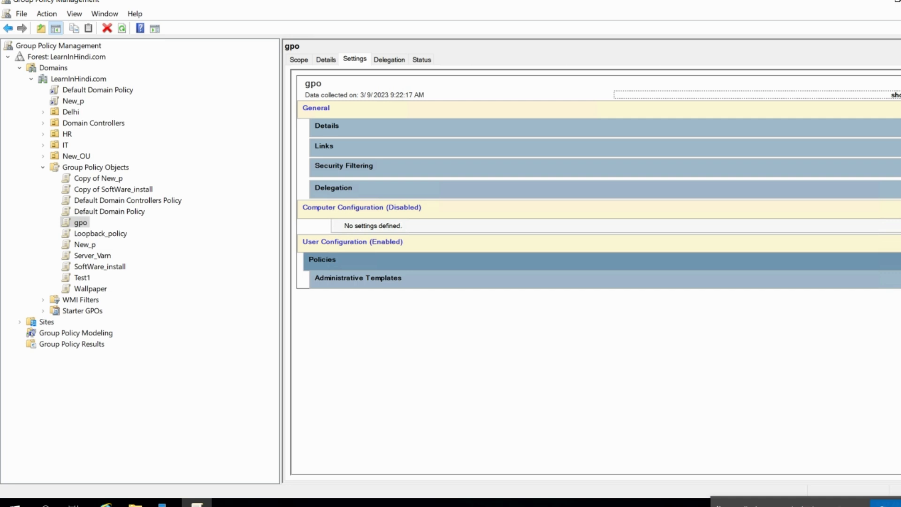
Expand the gpo settings report and examine the imported Desktop Wallpaper policy under User Configuration.
left_click(894, 95)
scroll(415, 300, "down", 5)
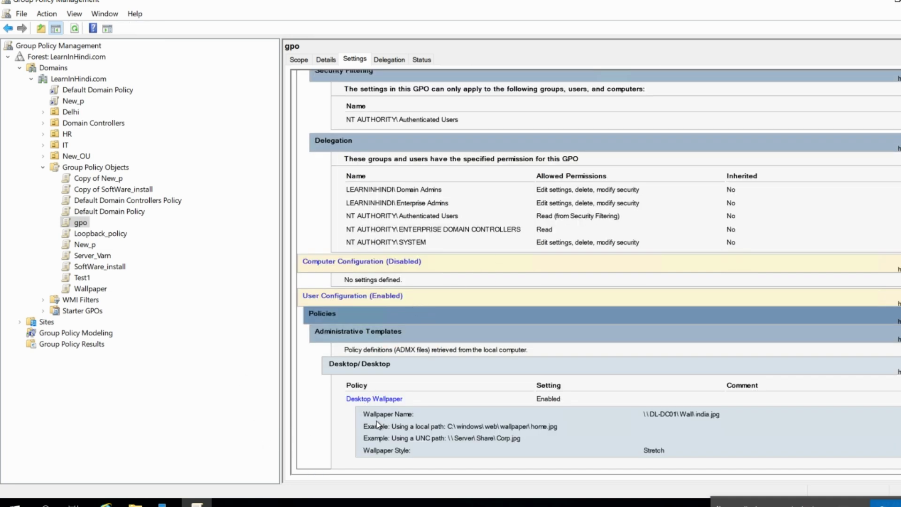
left_click_drag(366, 421, 428, 455)
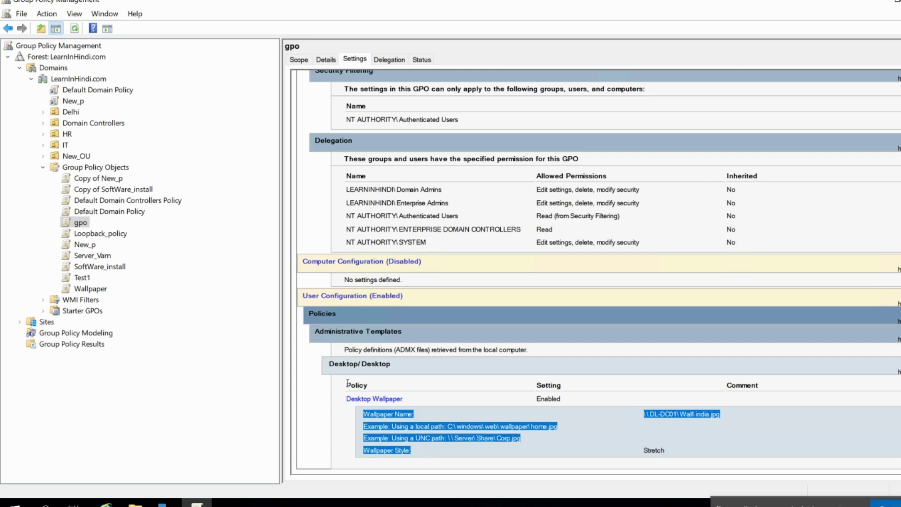
left_click(327, 399)
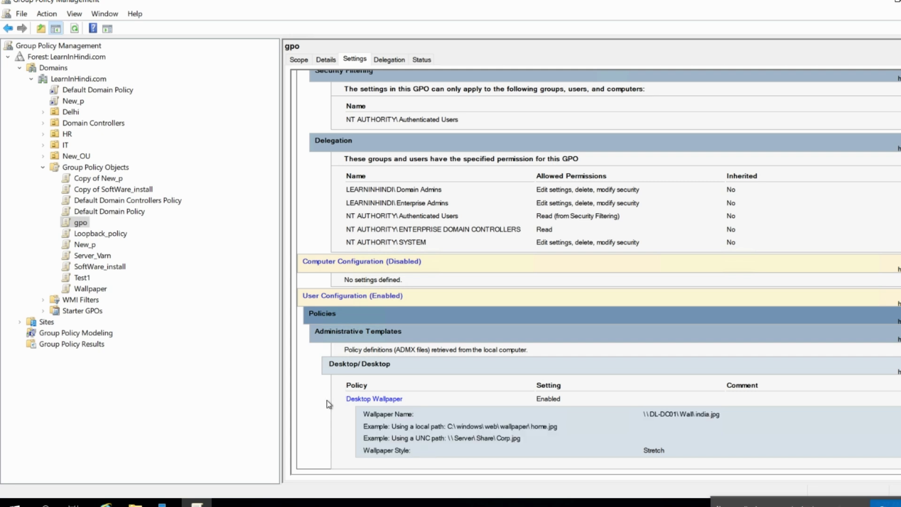
Refresh the gpo settings report and search its collapsed sections for "wall".
key("F5")
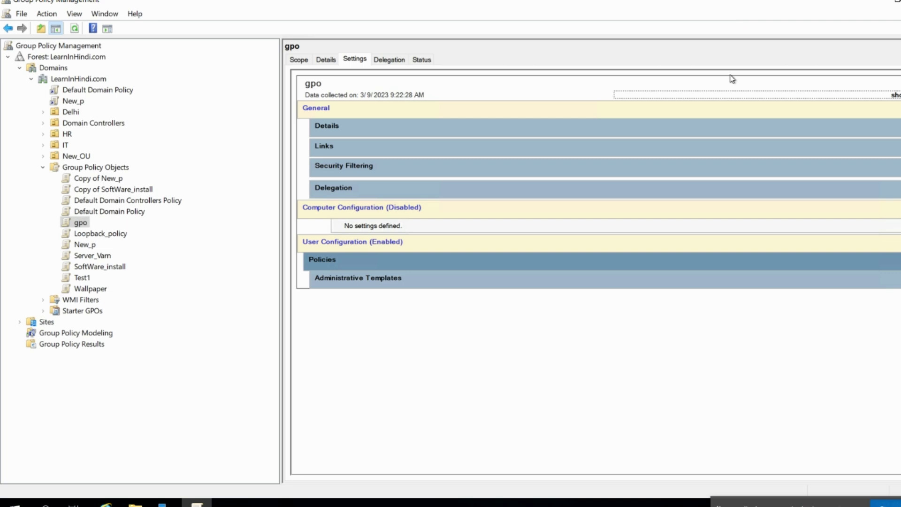
left_click(786, 87)
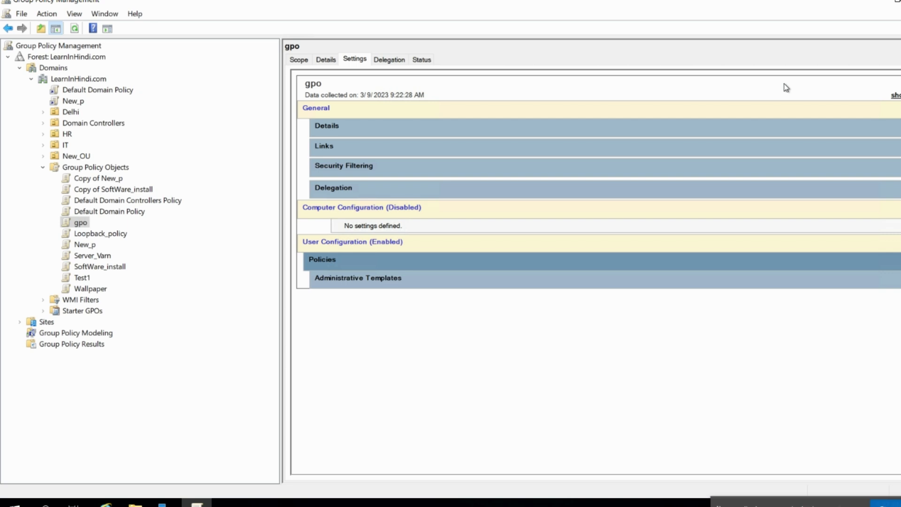
key("ctrl+f")
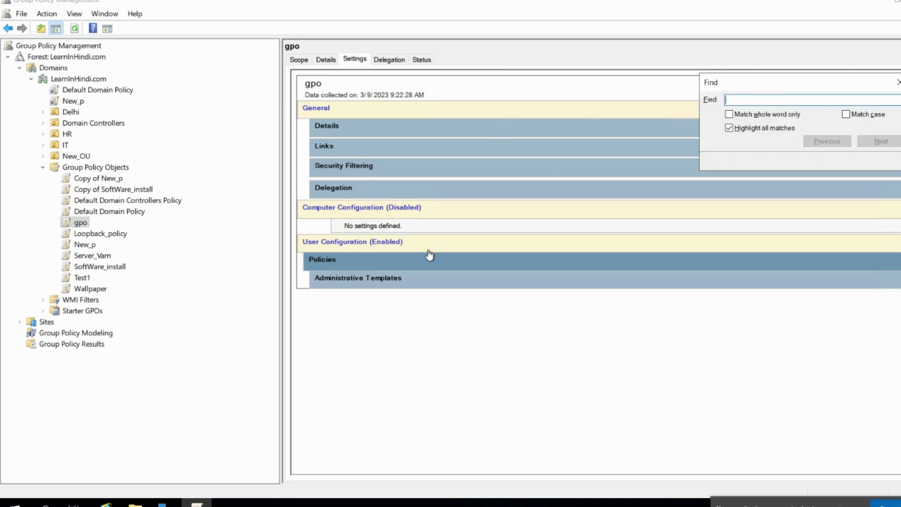
type("wall")
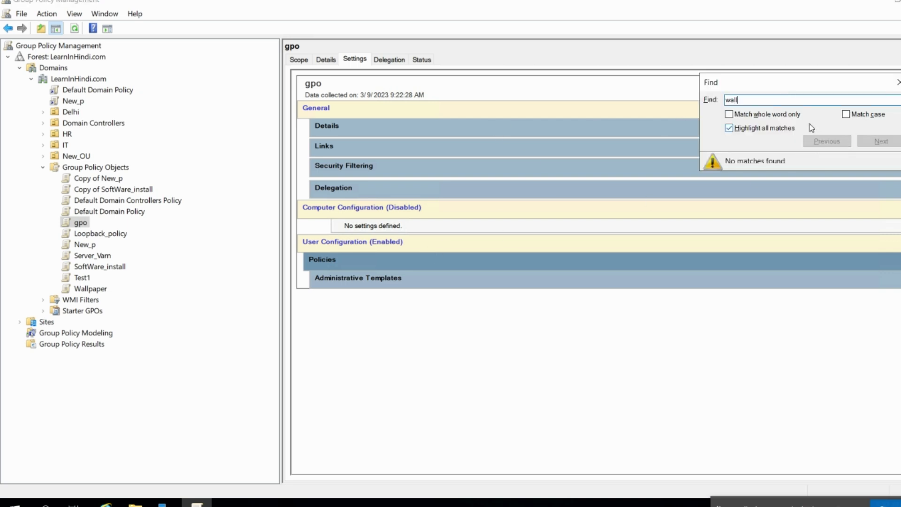
key("Escape")
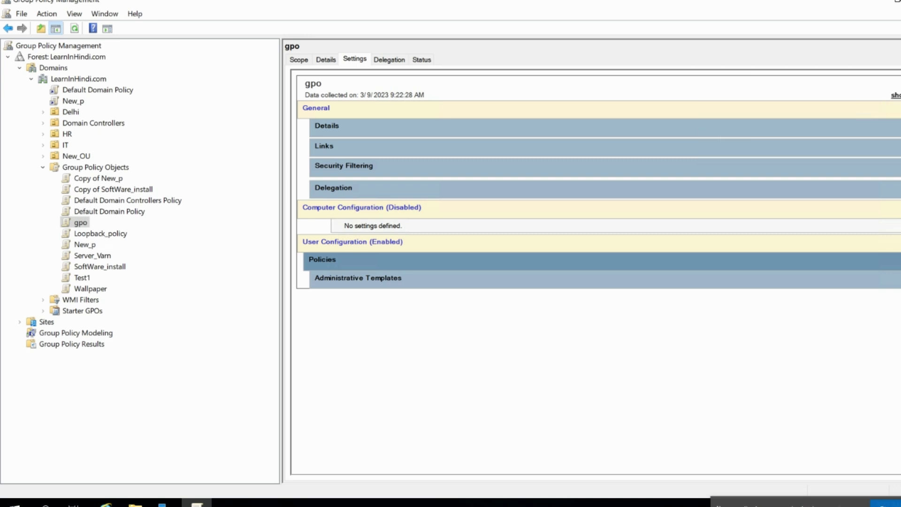
Expand all sections of the gpo settings report and find the text "wall" in its policy settings.
left_click(895, 94)
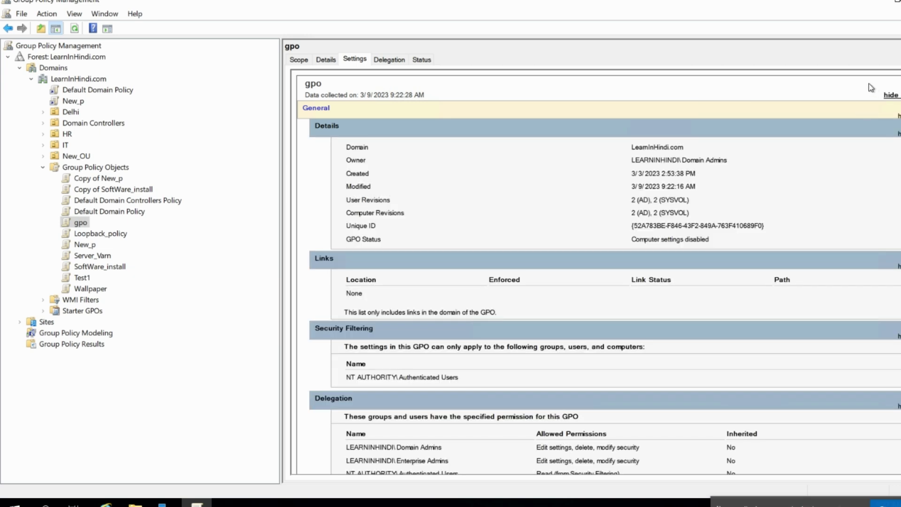
key("ctrl+f")
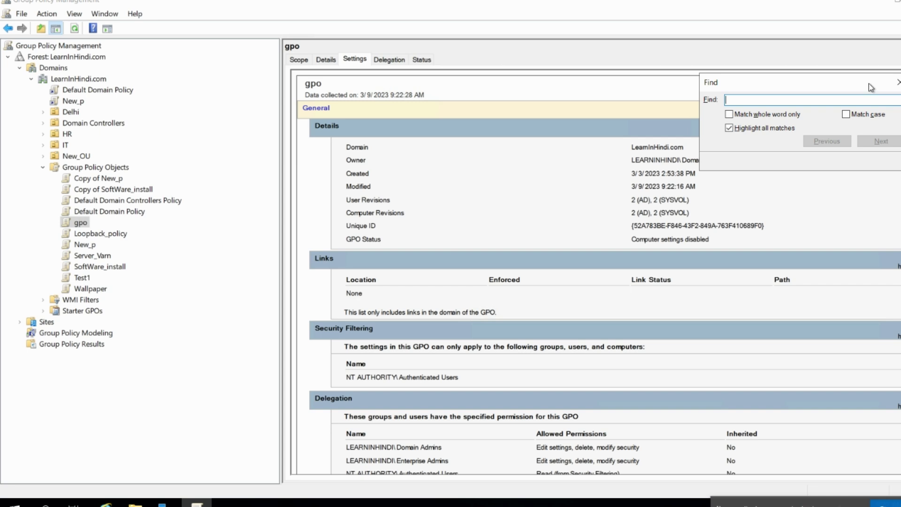
type("wall")
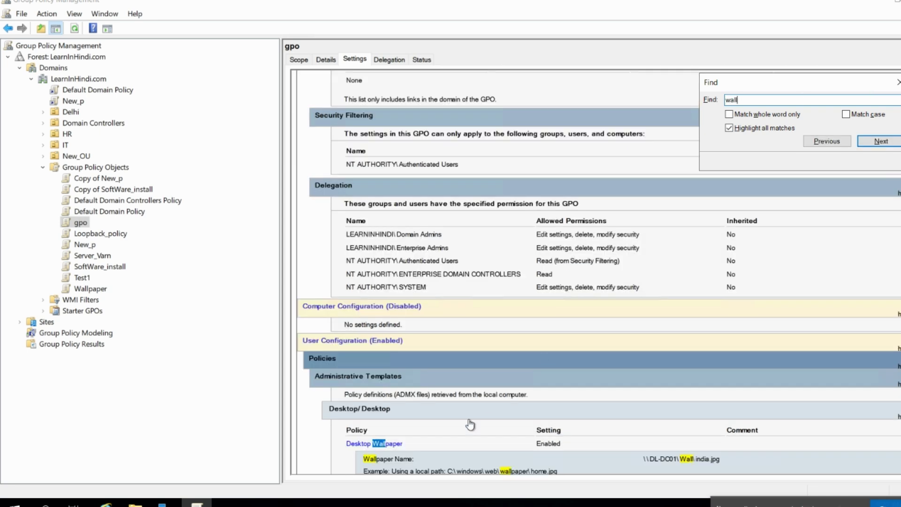
scroll(418, 432, "down", 1)
left_click(378, 416)
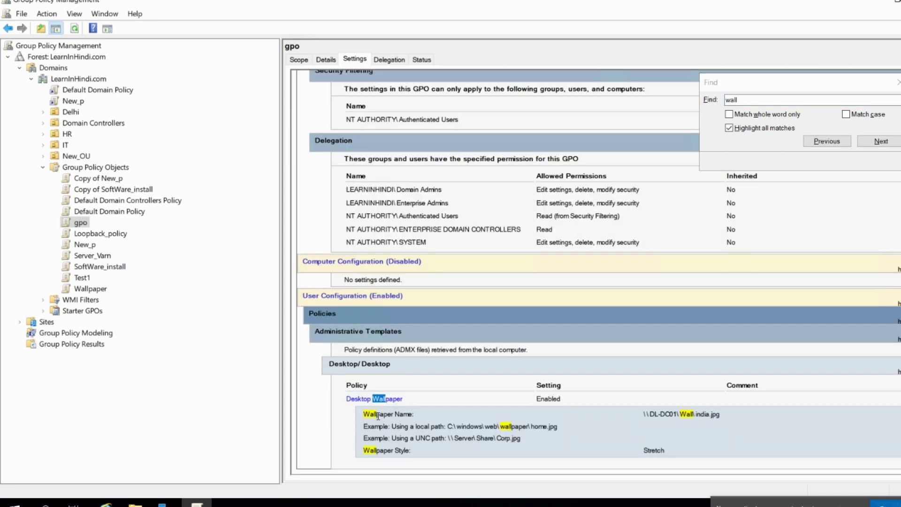
left_click_drag(378, 416, 368, 416)
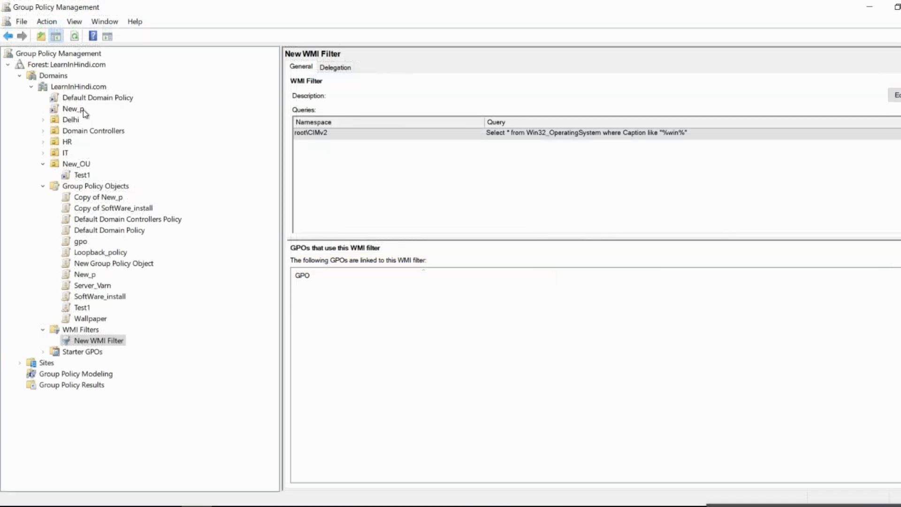
left_click(89, 187)
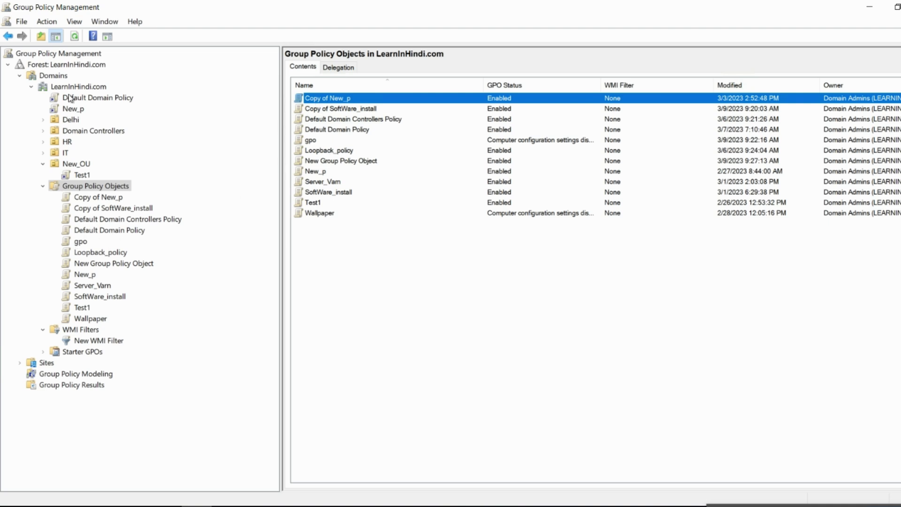
right_click(81, 87)
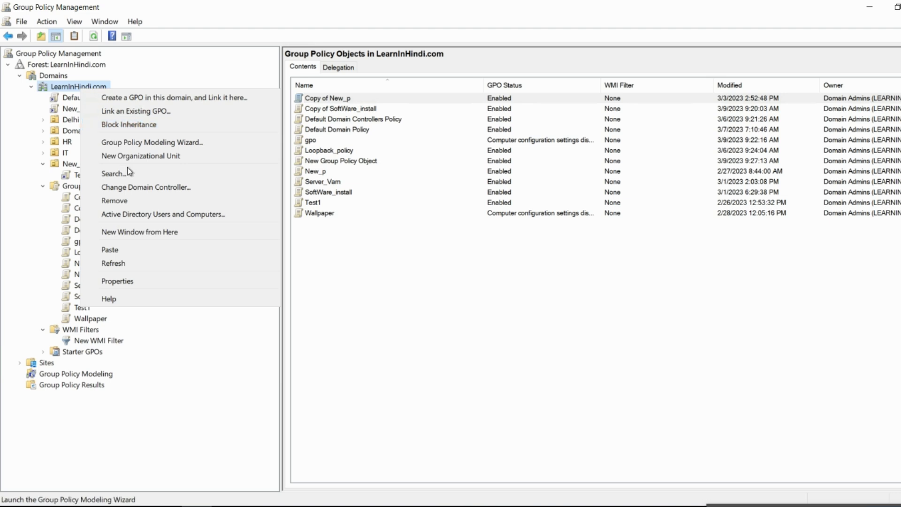
left_click(126, 173)
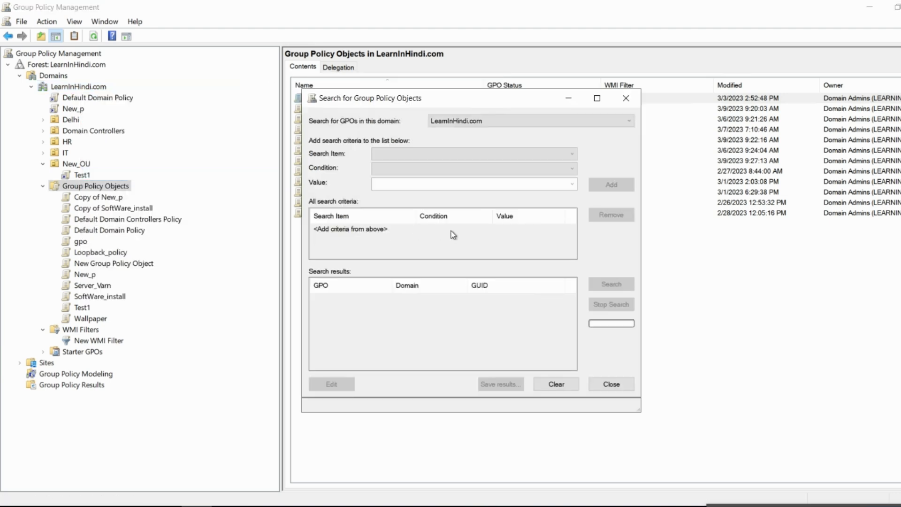
left_click_drag(385, 97, 469, 94)
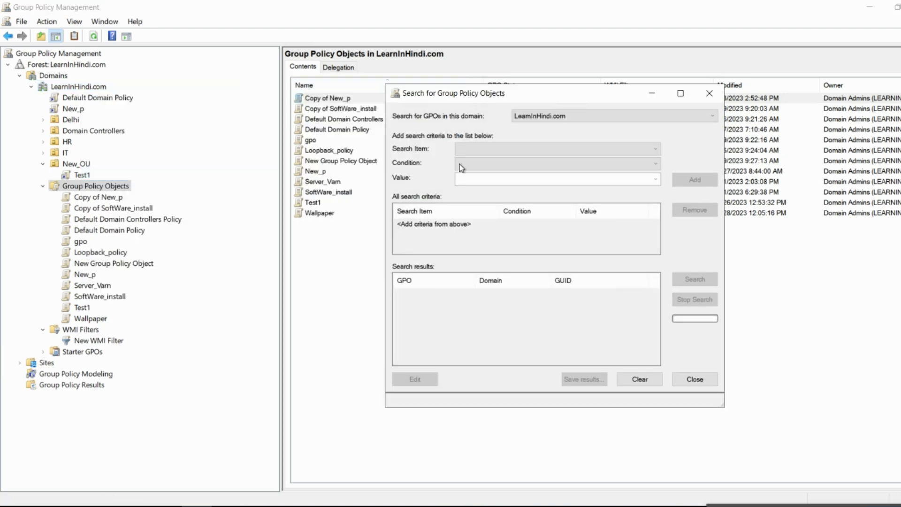
left_click(565, 116)
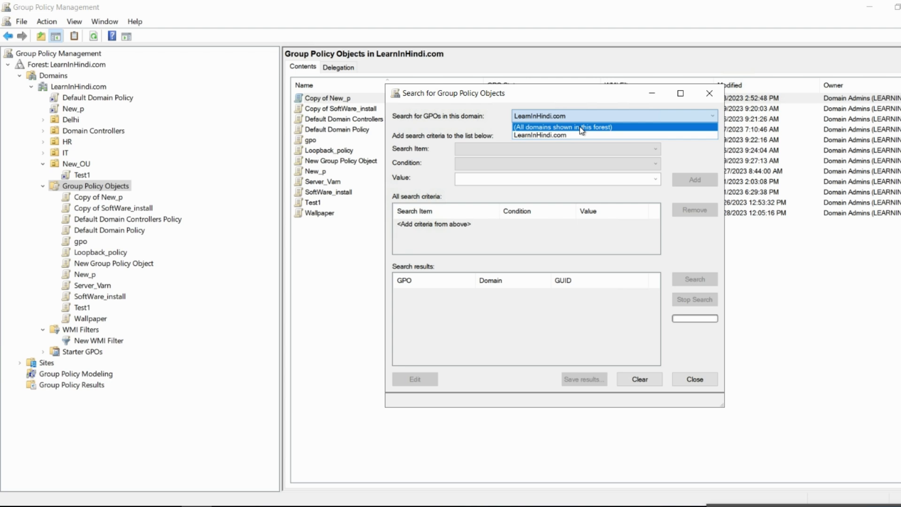
left_click(492, 183)
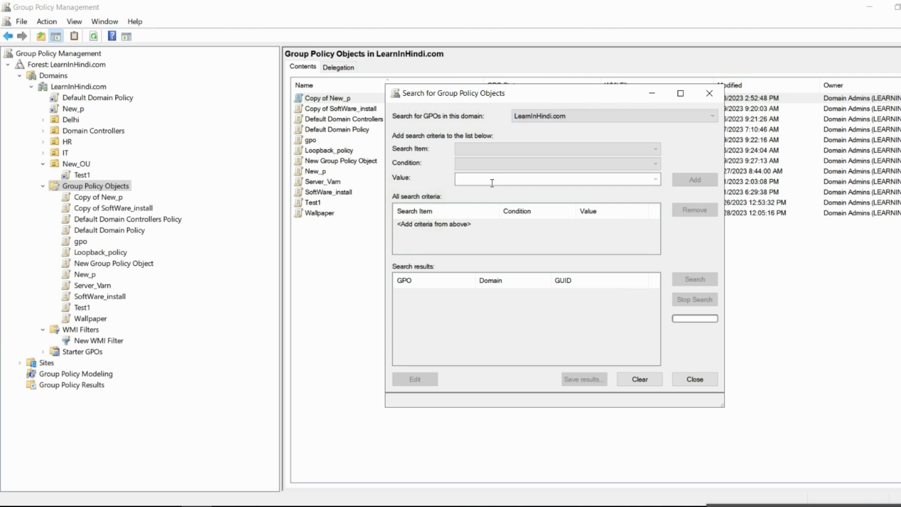
left_click(489, 182)
type("wallpap")
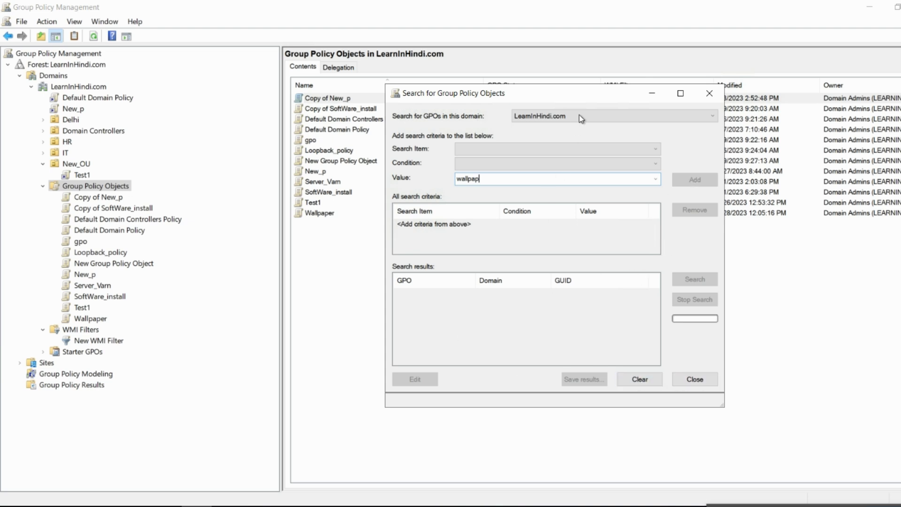
left_click(606, 115)
left_click(558, 133)
left_click(655, 163)
left_click(627, 148)
left_click(627, 148)
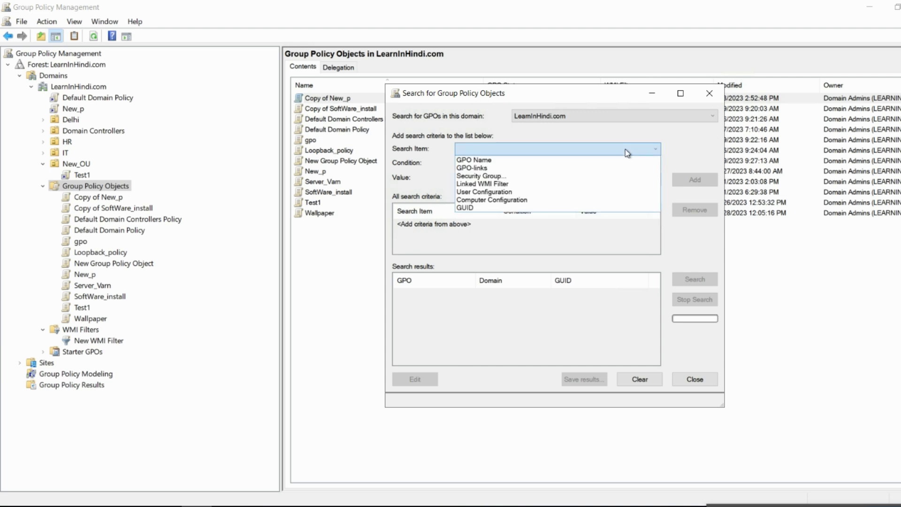
left_click(531, 160)
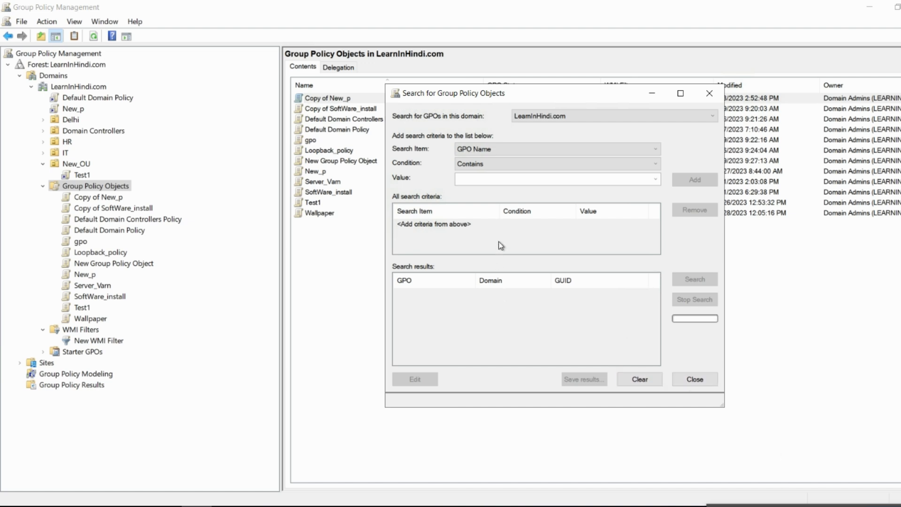
left_click(704, 381)
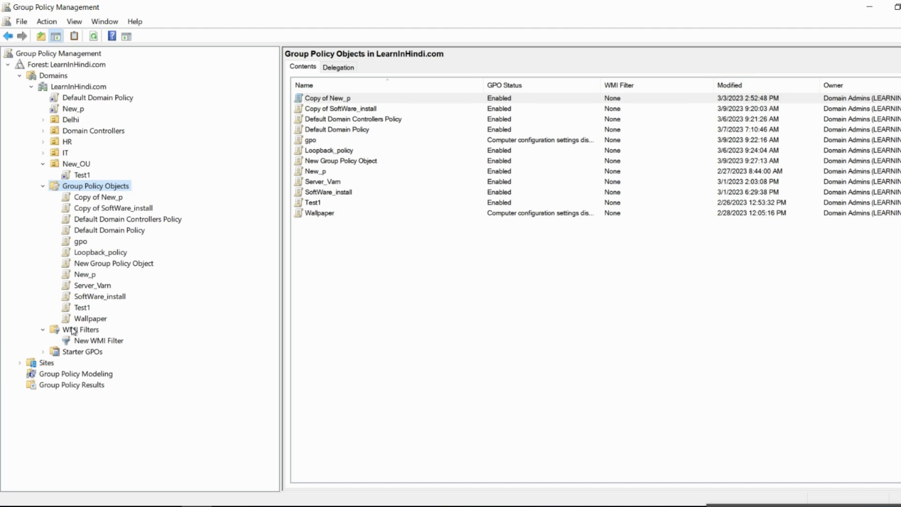
Search the LearnInHindi.com domain for GPOs whose GPO Name contains "wallp".
left_click(82, 319)
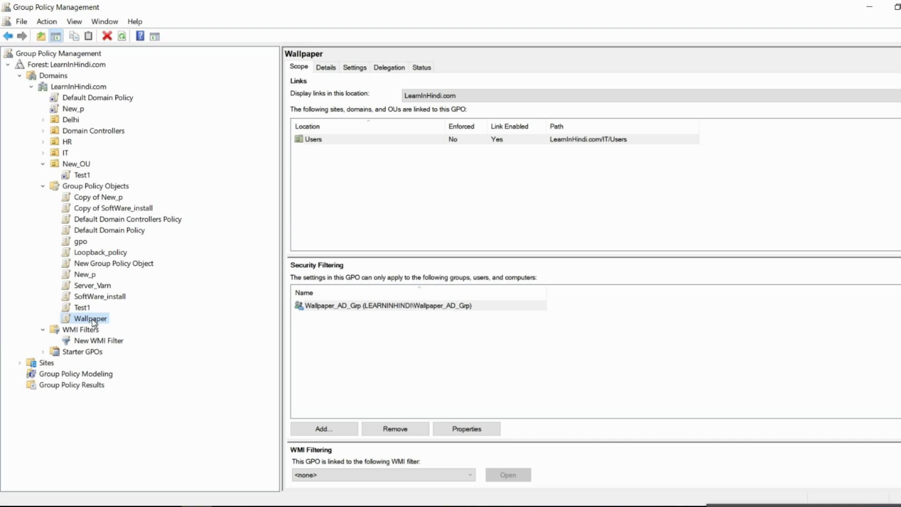
left_click(85, 89)
right_click(86, 89)
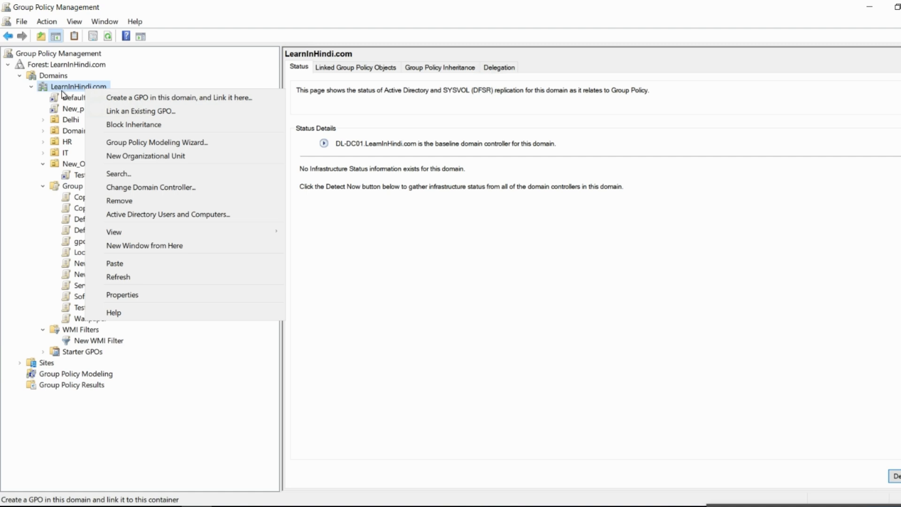
left_click(123, 174)
left_click(398, 153)
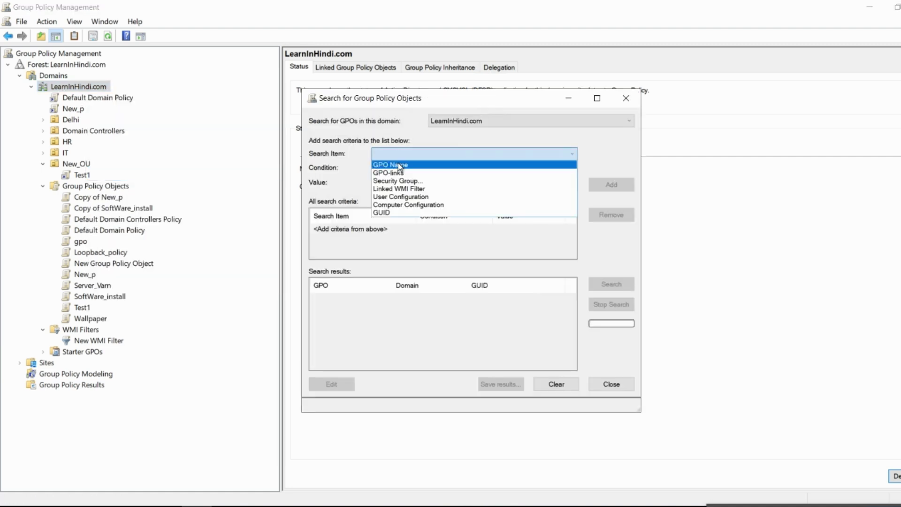
left_click(401, 165)
left_click(423, 172)
left_click(425, 177)
left_click(406, 185)
type("wallp")
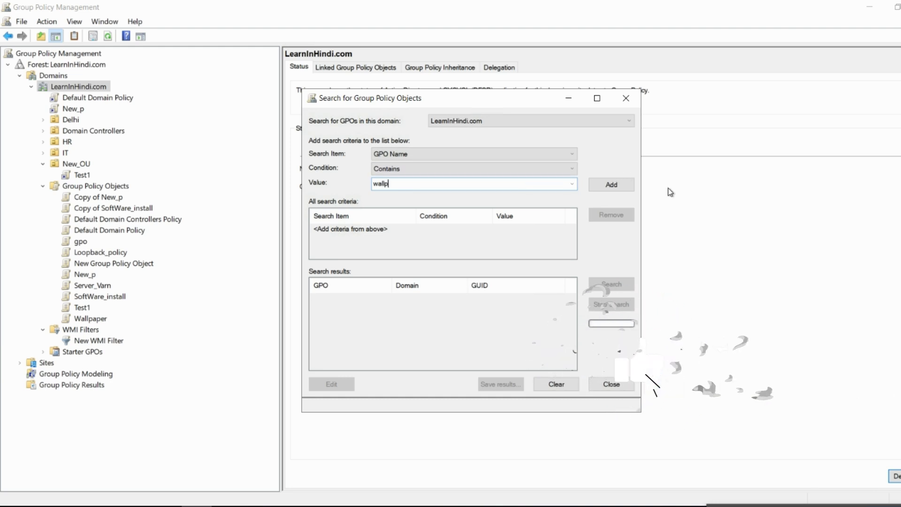
left_click(615, 186)
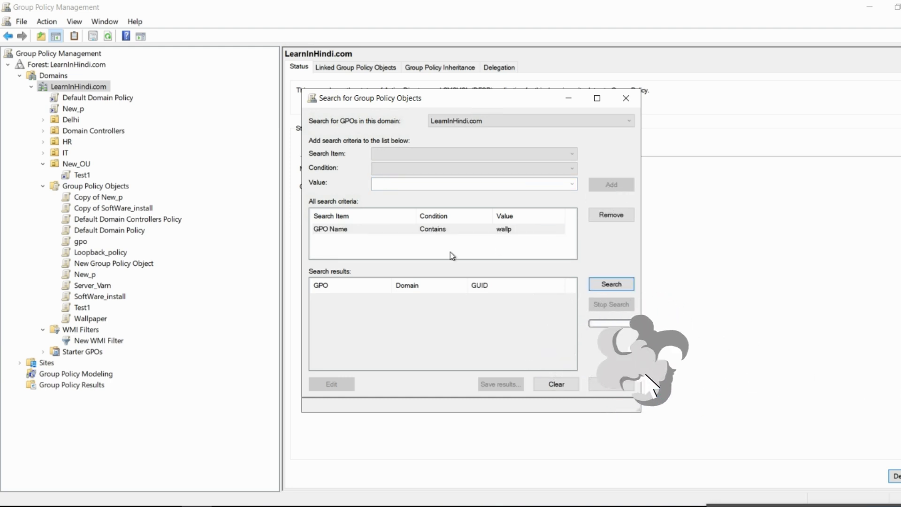
left_click(612, 284)
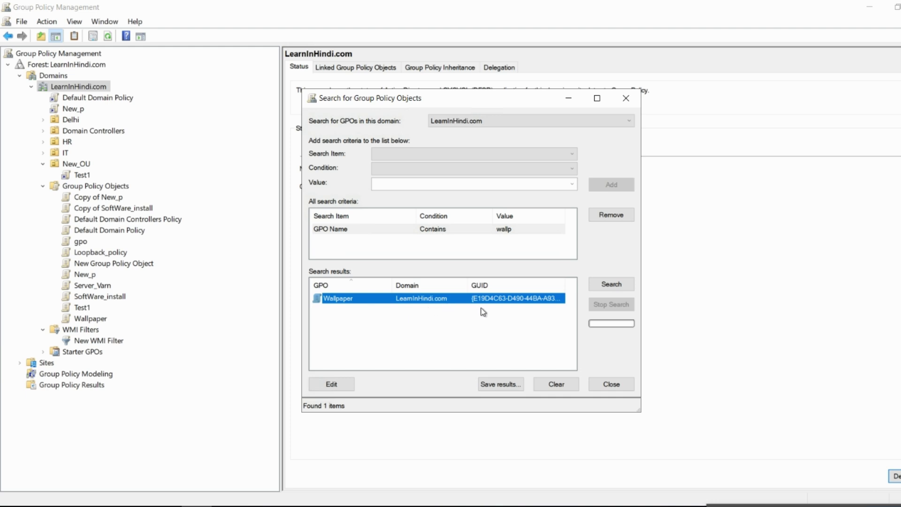
left_click(477, 154)
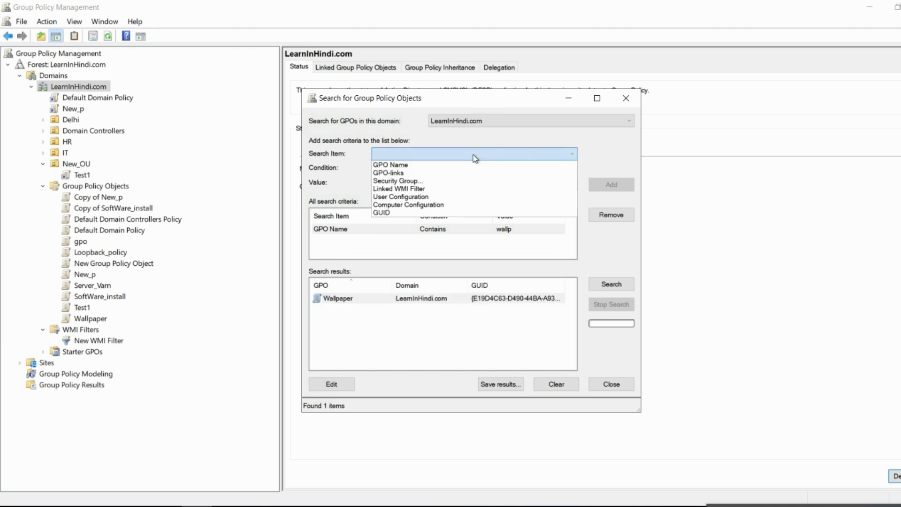
left_click(425, 184)
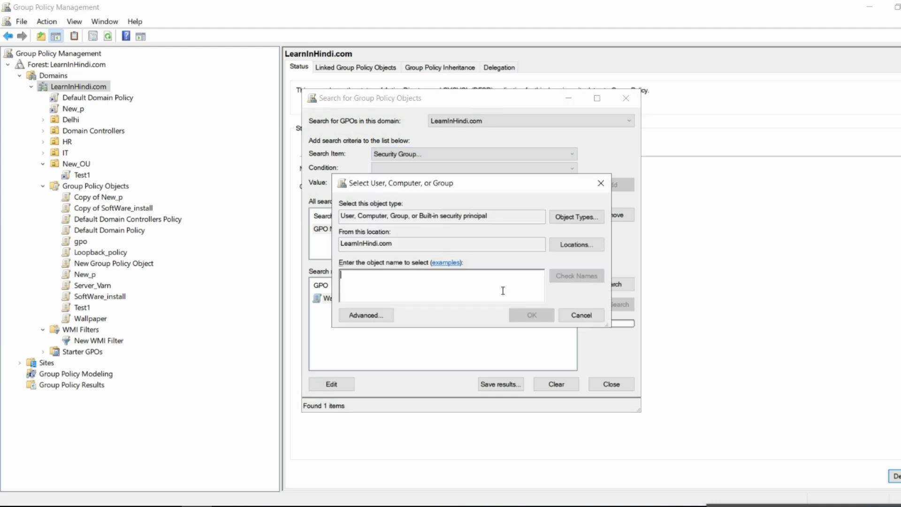
type("test")
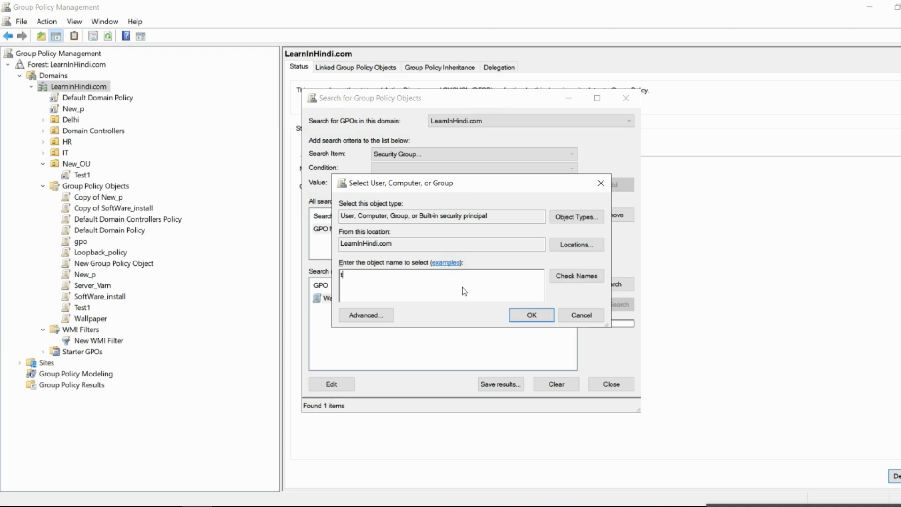
left_click(558, 276)
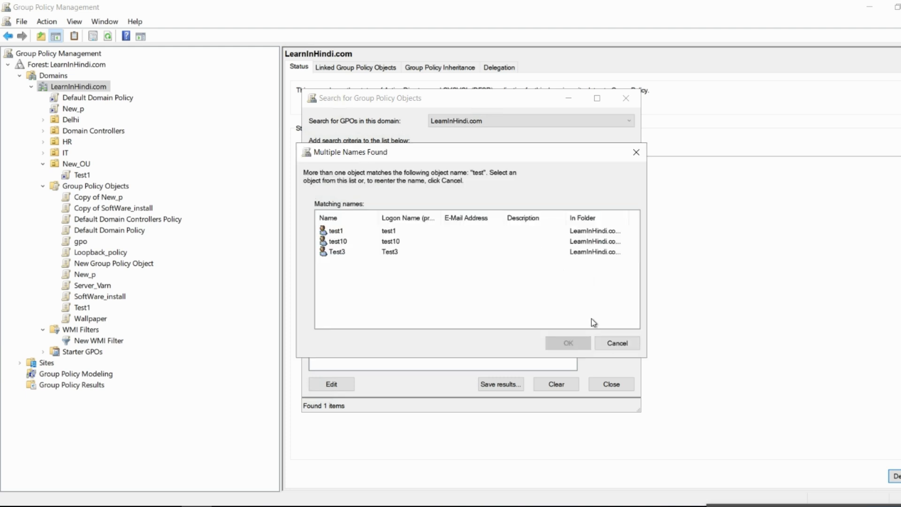
left_click(621, 345)
key("BackSpace")
key("BackSpace")
key("BackSpace")
key("BackSpace")
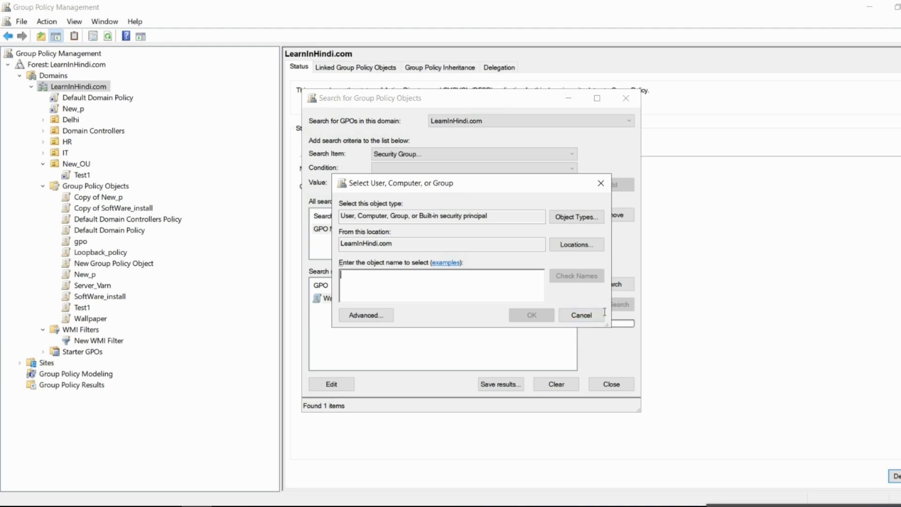
left_click(581, 315)
left_click(609, 383)
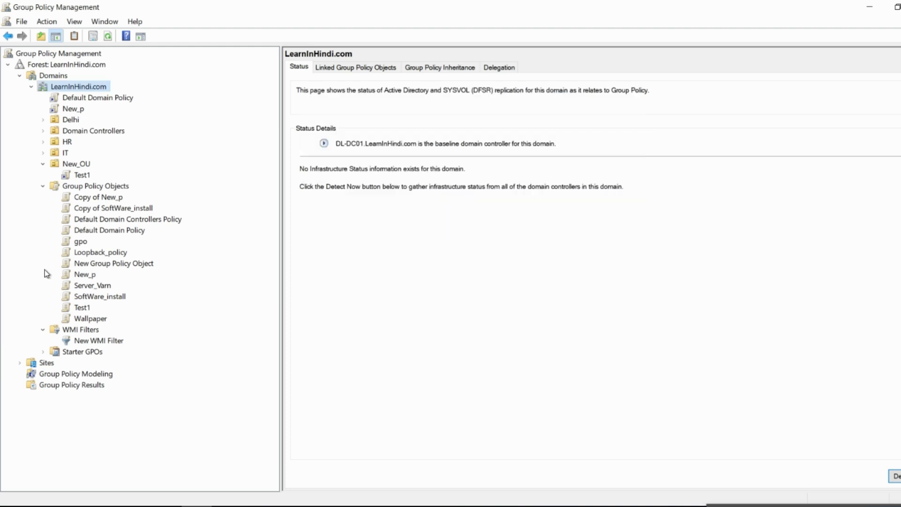
Examine the security filtering of the SoftWare_install, Test1 and Wallpaper GPOs.
left_click(107, 296)
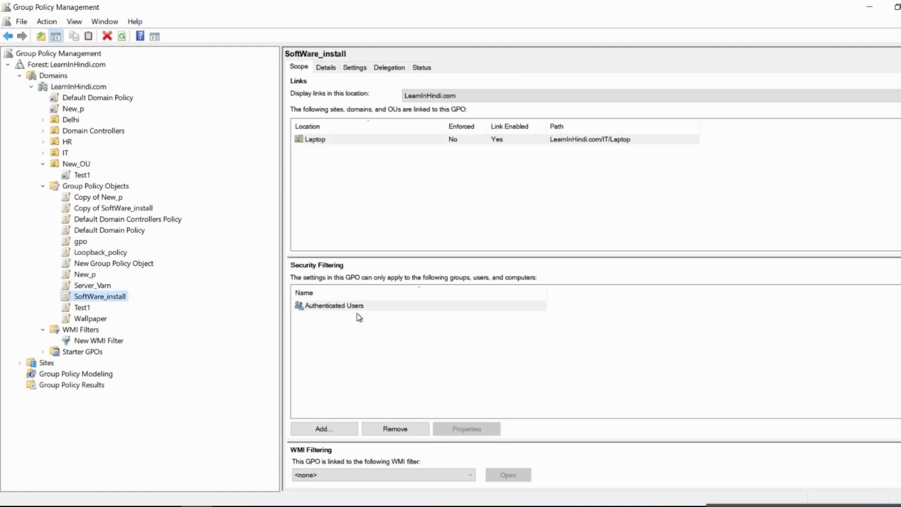
left_click(83, 308)
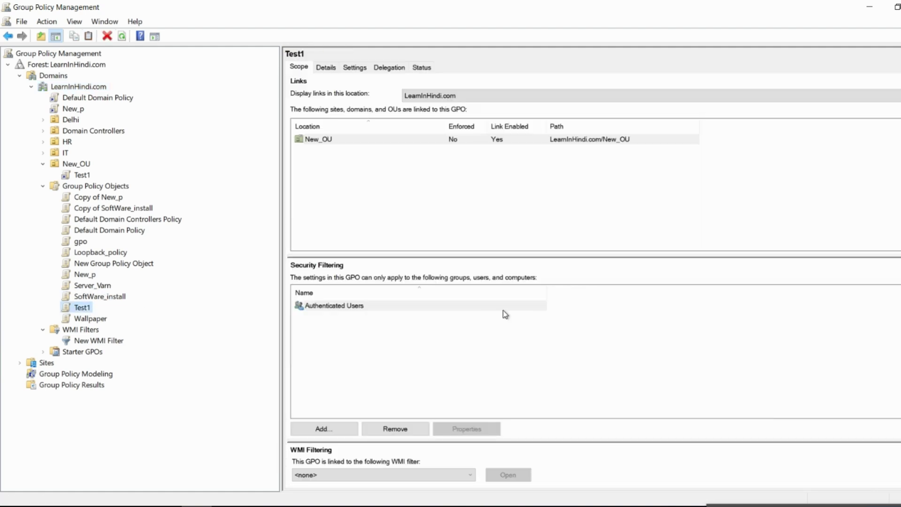
left_click(90, 318)
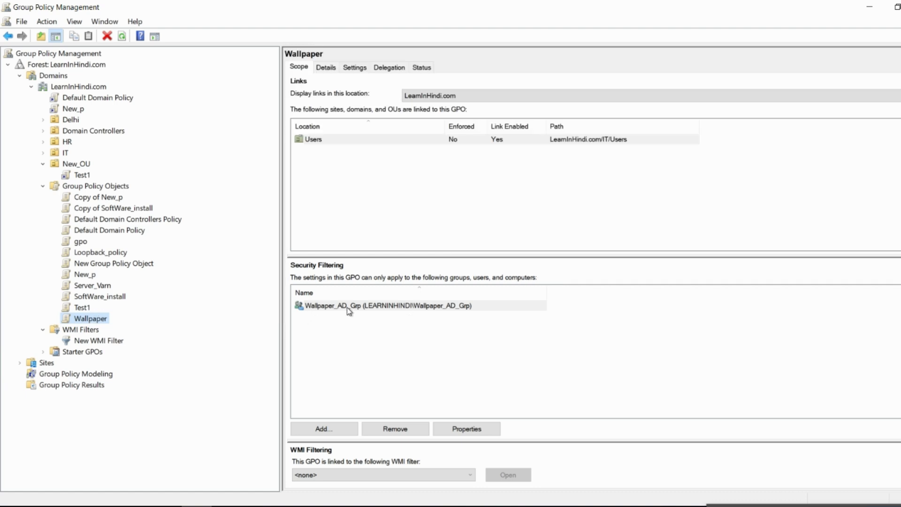
Search the LearnInHindi.com domain for GPOs where the security group Wallpaper_AD_Grp has the explicit permission Apply settings.
right_click(88, 90)
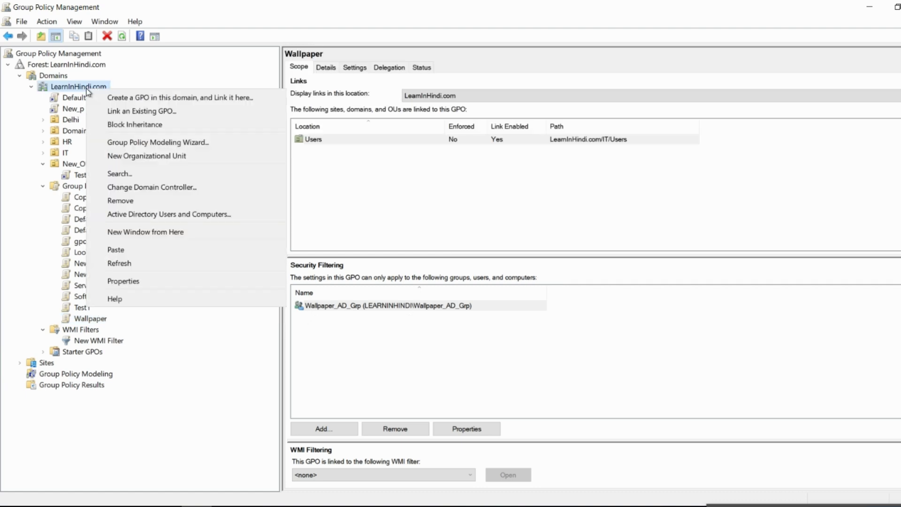
left_click(151, 174)
left_click(464, 153)
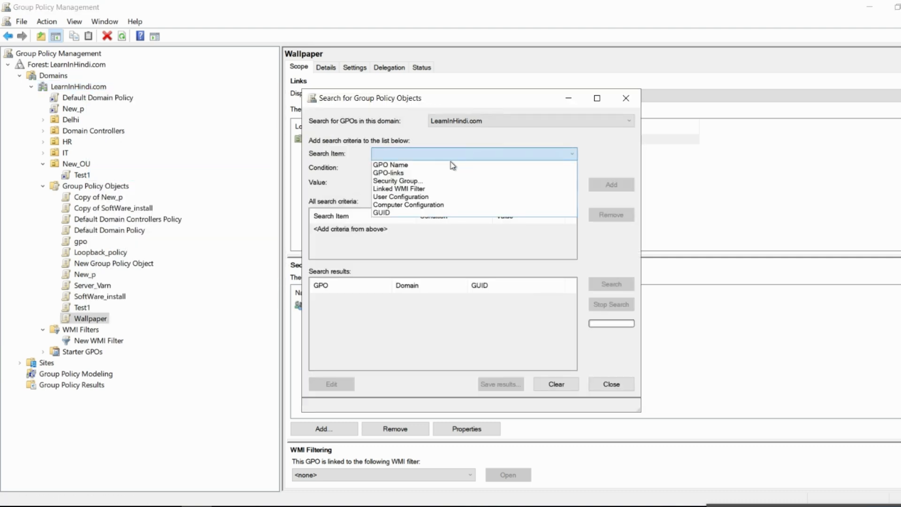
left_click(415, 180)
type("wall")
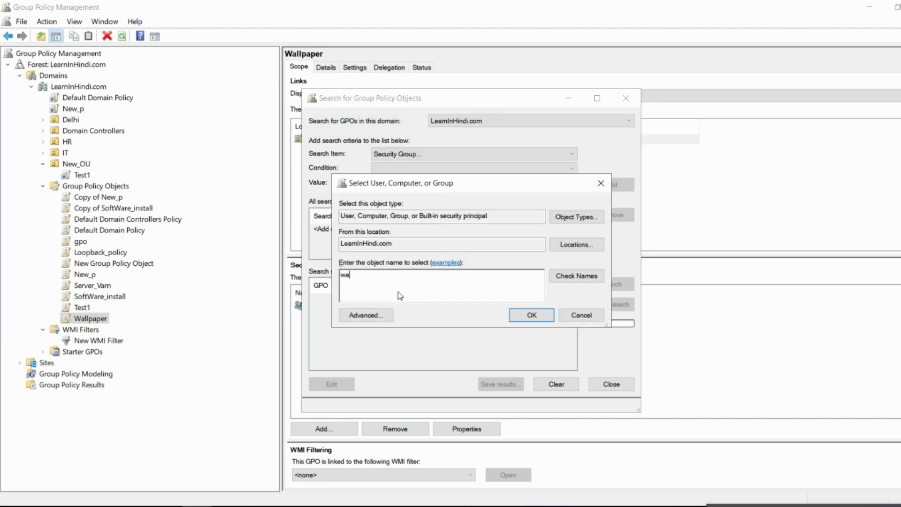
left_click(572, 276)
left_click(530, 314)
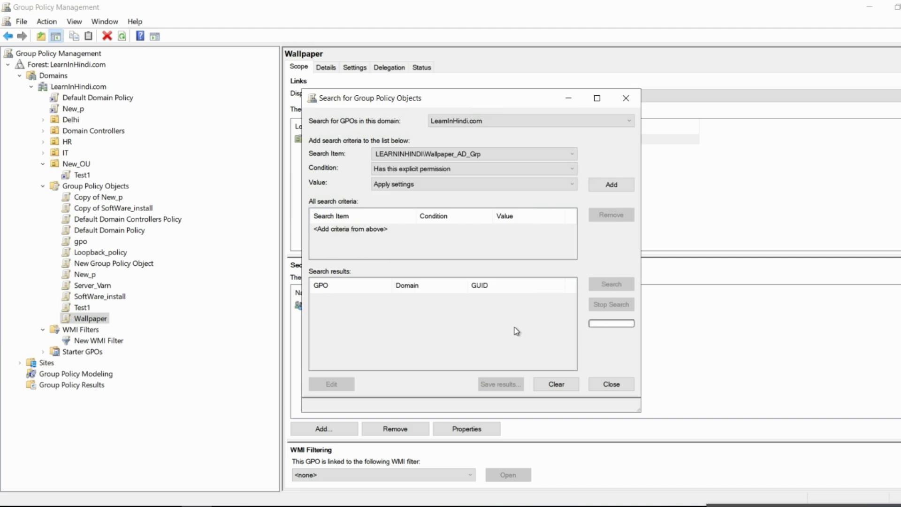
left_click(611, 185)
left_click(618, 287)
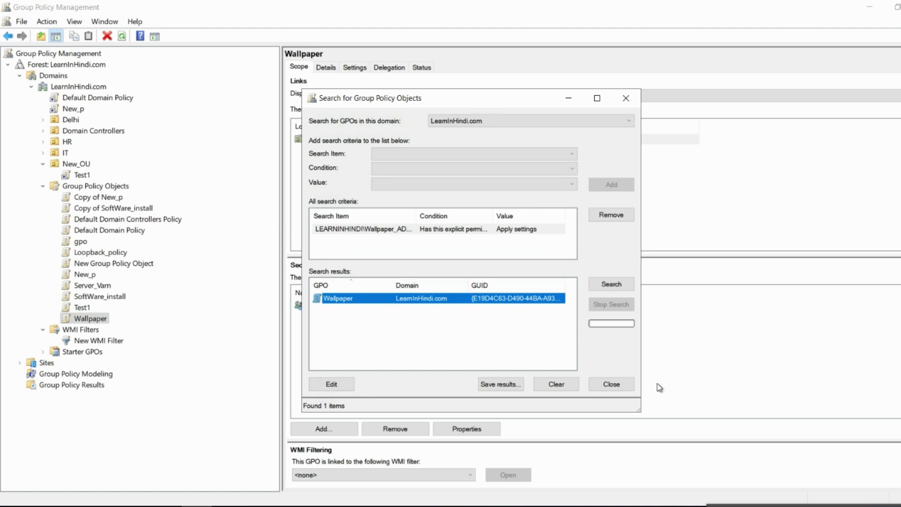
left_click(610, 384)
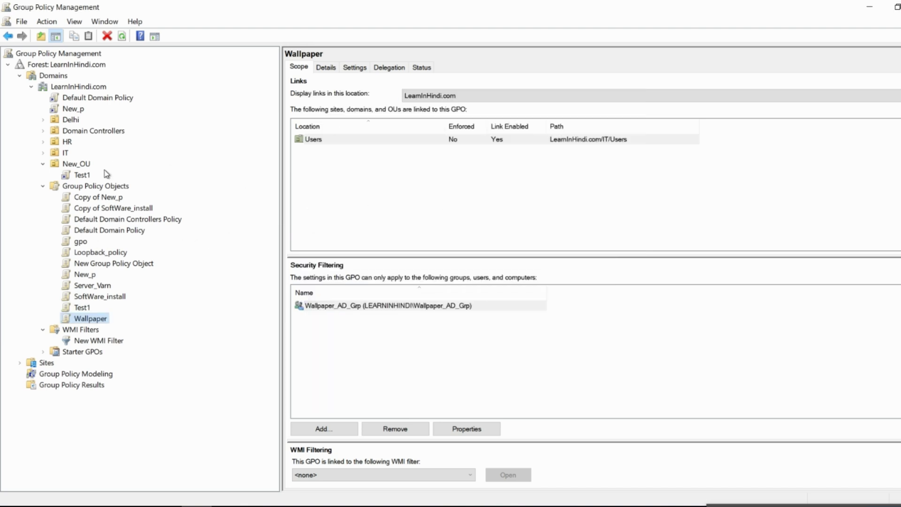
Collapse the Group Policy Objects container and examine the query of New WMI Filter.
left_click(45, 188)
left_click(43, 186)
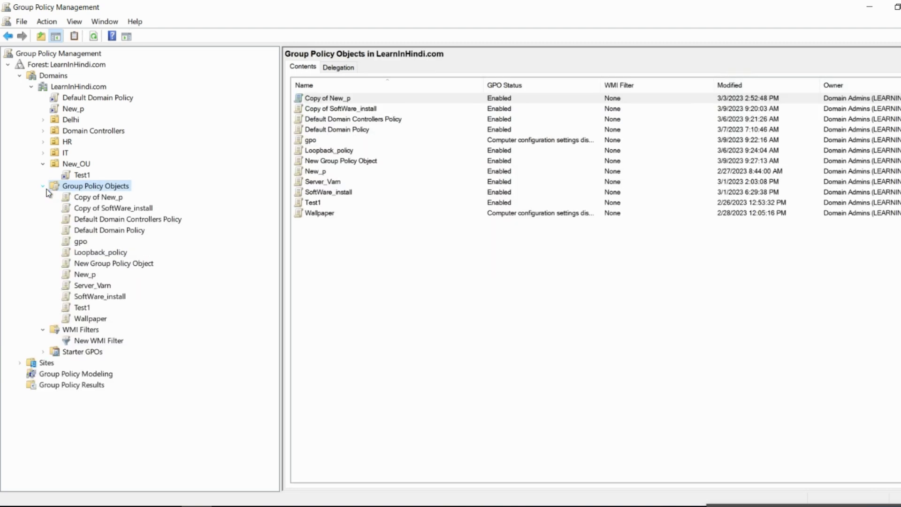
left_click(44, 187)
left_click(89, 208)
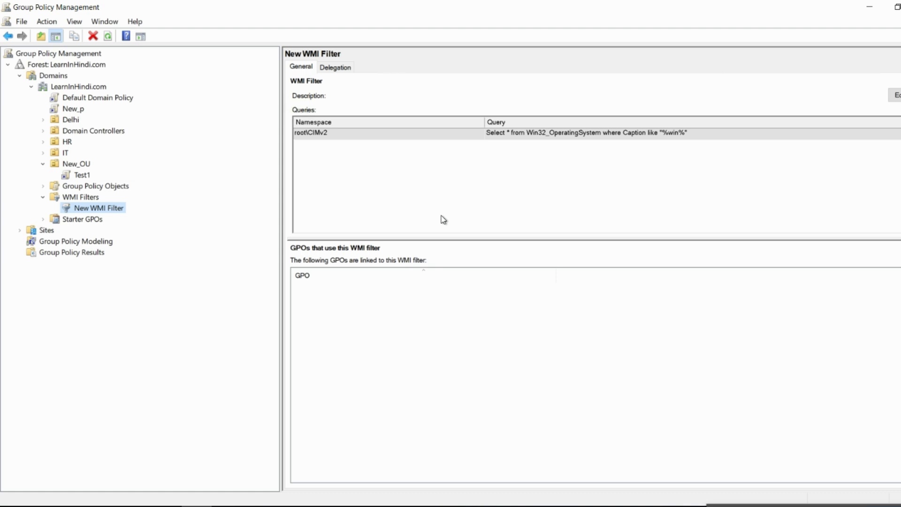
left_click(565, 136)
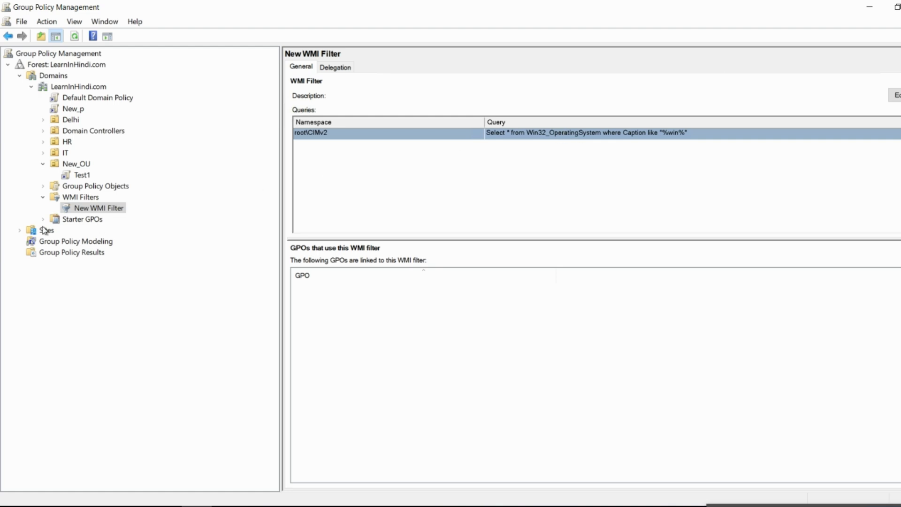
Open New WMI Filter for editing, examine the full text of its Win32_OperatingSystem query, and save the filter.
left_click(894, 95)
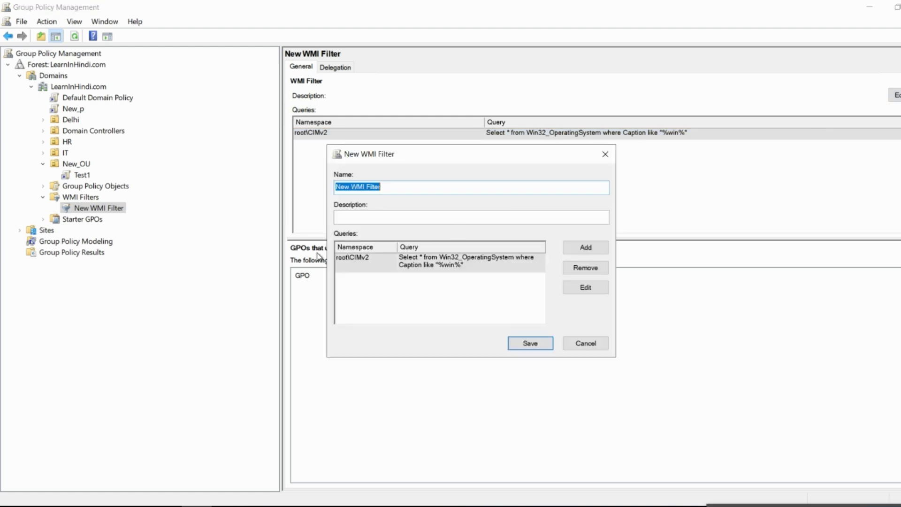
left_click(586, 287)
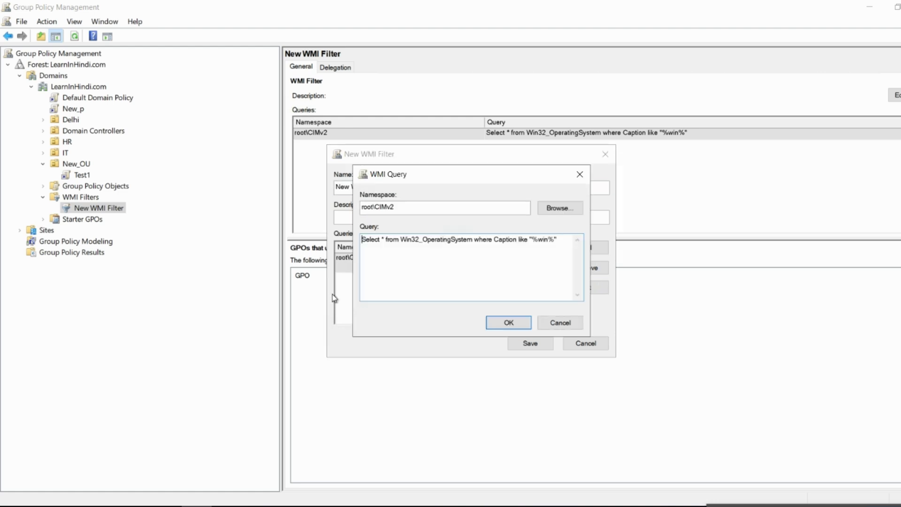
left_click_drag(365, 243, 518, 249)
left_click(489, 258)
left_click_drag(374, 240, 562, 238)
left_click(388, 243)
left_click_drag(368, 240, 580, 238)
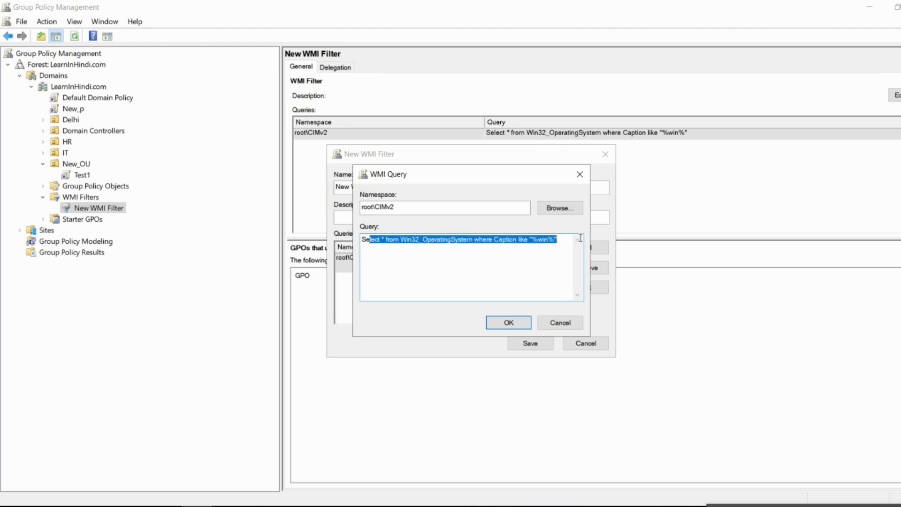
left_click(557, 251)
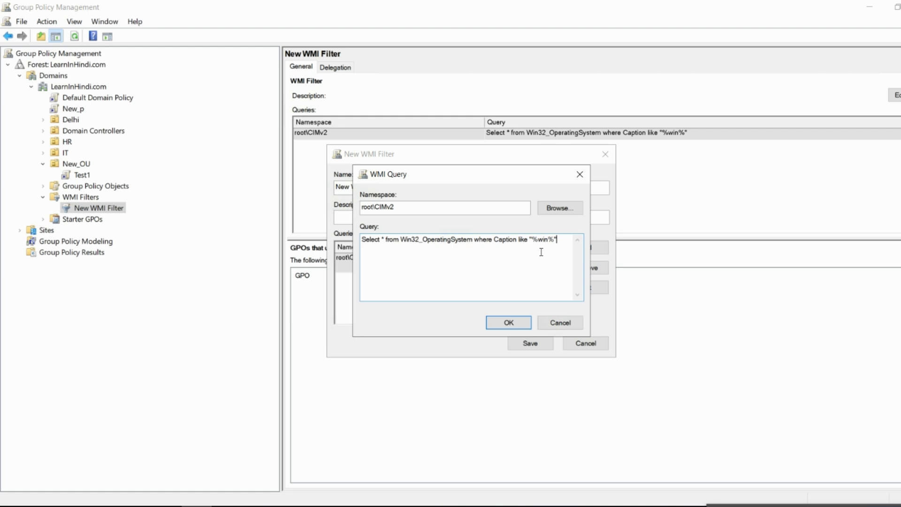
left_click(510, 324)
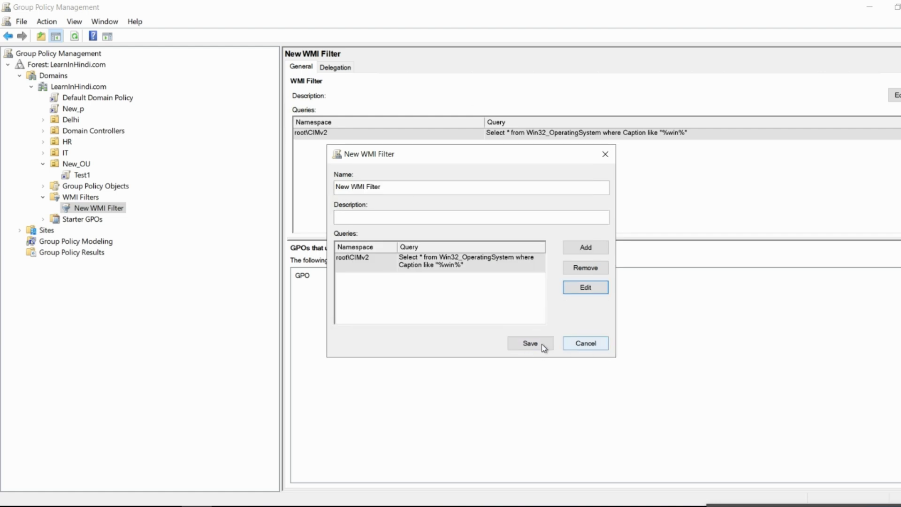
left_click(525, 340)
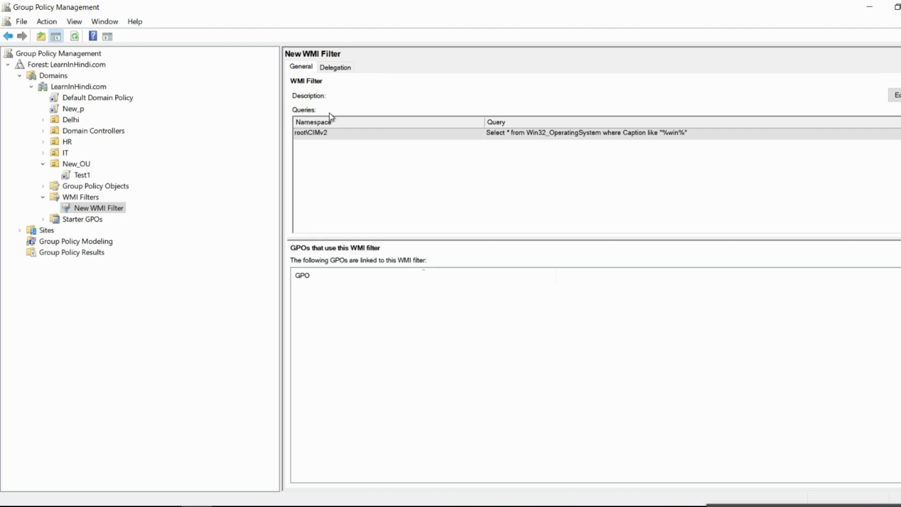
Start a new WMI filter in the LearnInHindi.com domain and name it Win32.
right_click(80, 197)
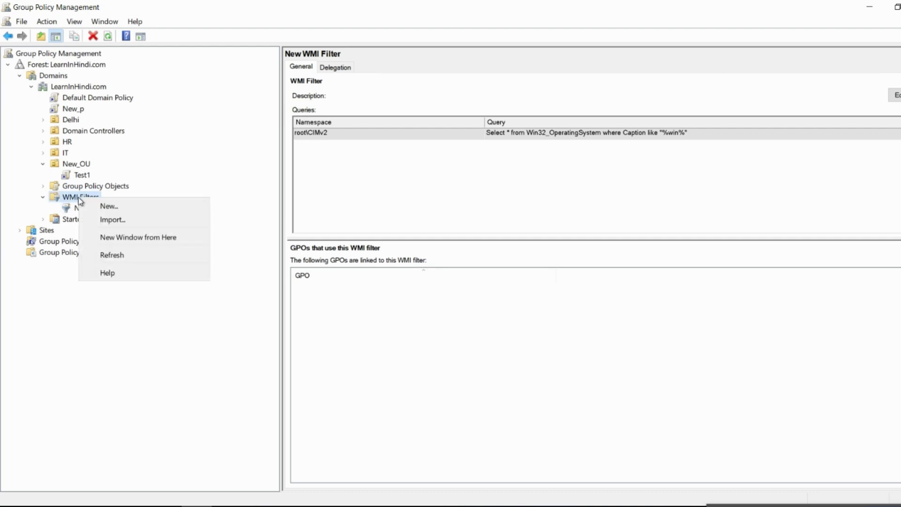
left_click(117, 212)
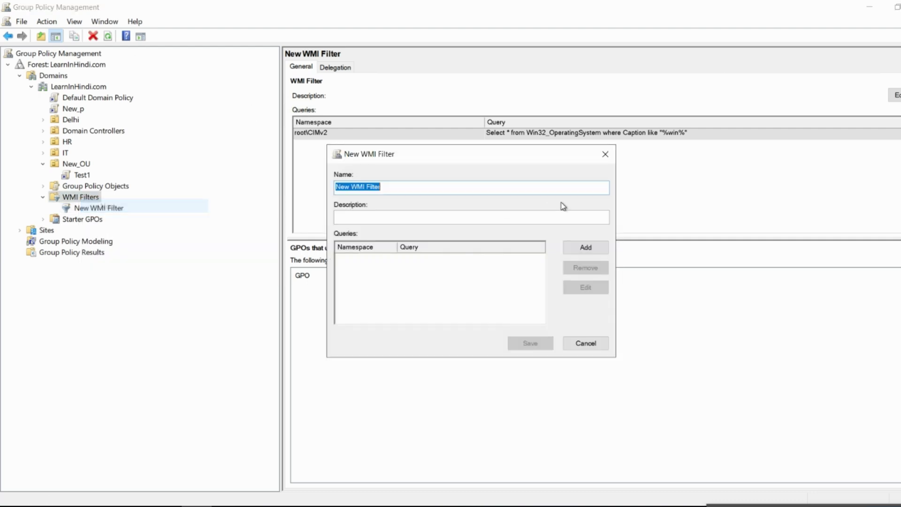
left_click(357, 219)
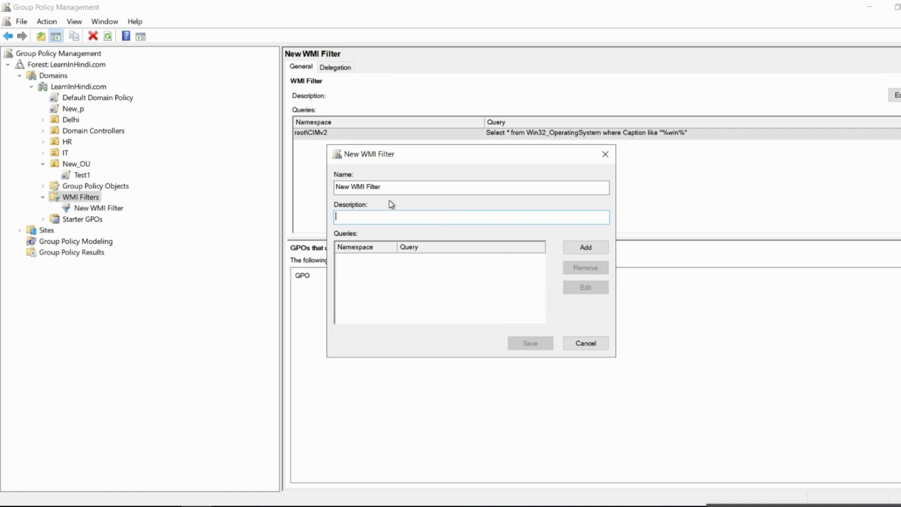
key("shift+Tab")
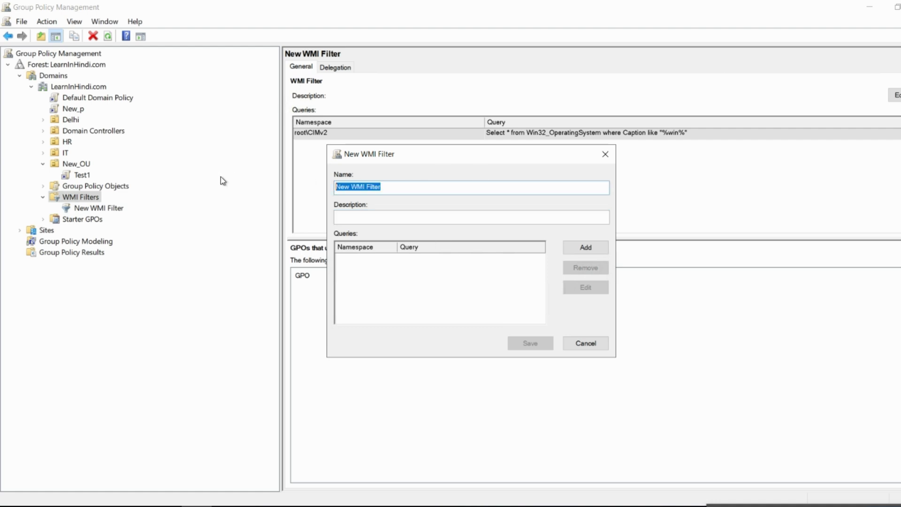
type("Win")
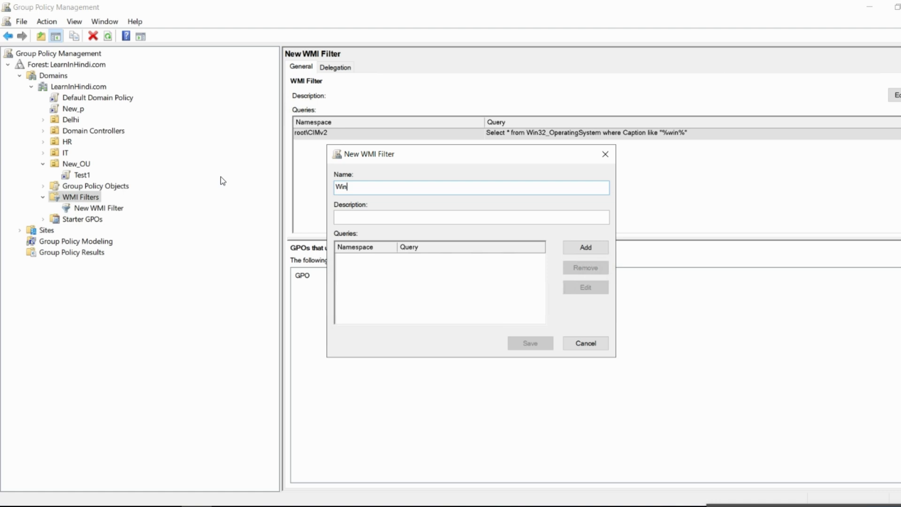
type("23==")
key("BackSpace")
key("BackSpace")
key("BackSpace")
key("BackSpace")
type("32")
Start a query in the root\CIMV2 namespace for the Win32 filter, and discard both the query and the new filter.
left_click(583, 249)
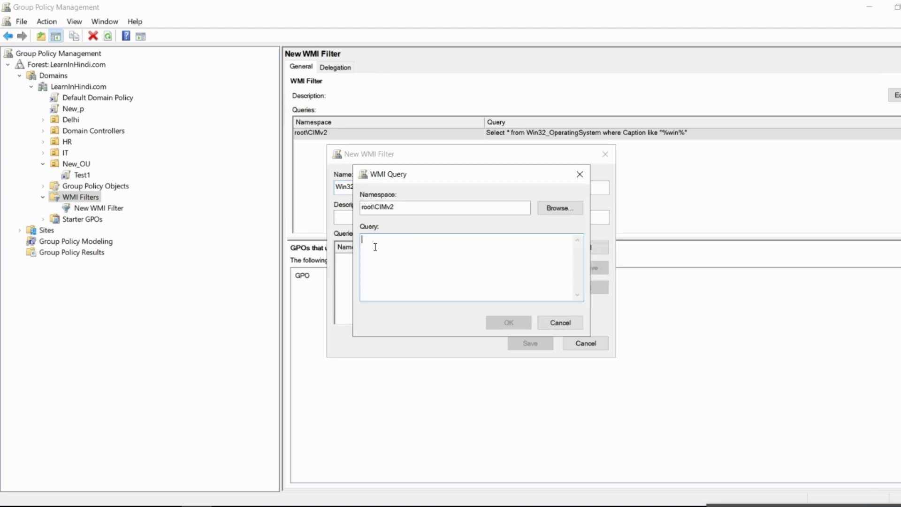
double_click(378, 207)
left_click(559, 208)
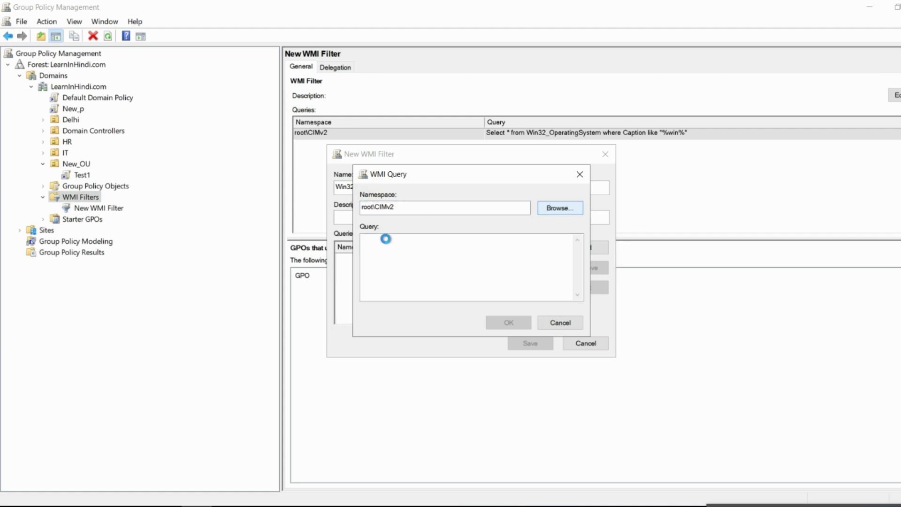
scroll(406, 255, "down", 1)
scroll(406, 255, "up", 1)
left_click(511, 324)
left_click(398, 246)
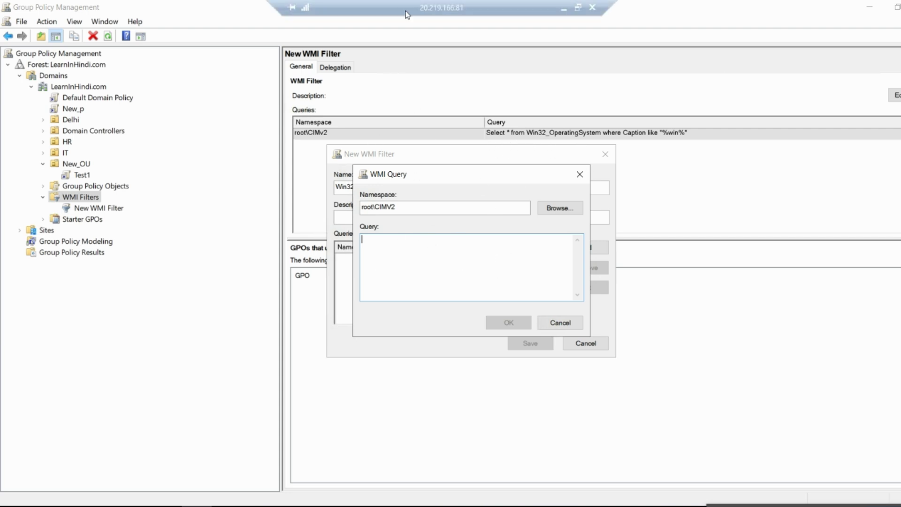
left_click(568, 323)
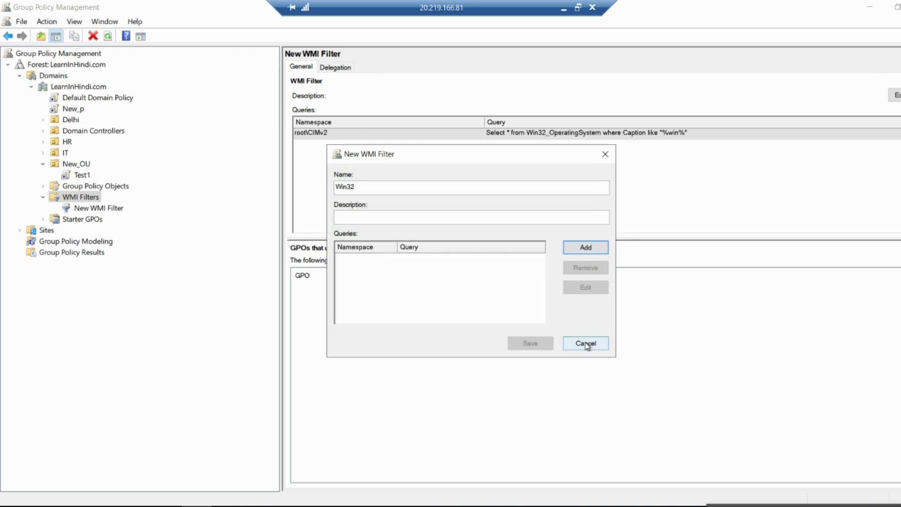
left_click(583, 343)
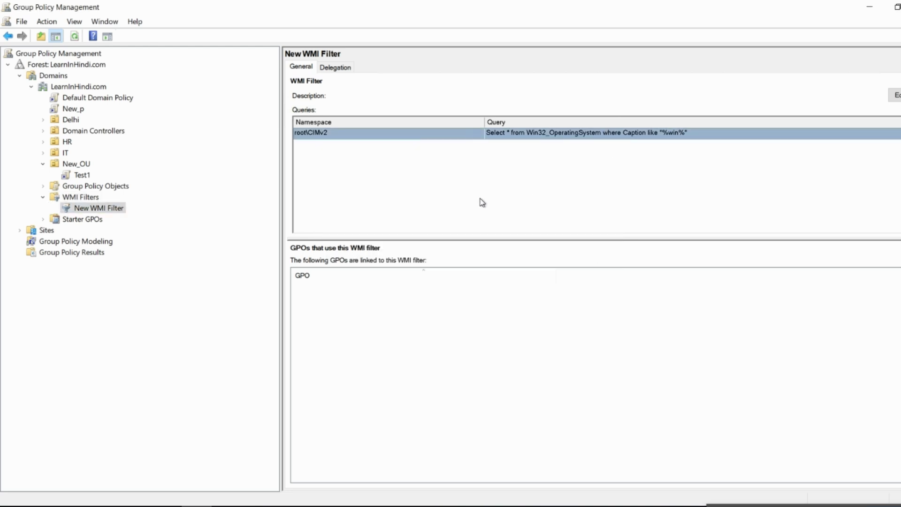
Open New WMI Filter for editing, examine the full text of its root\CIMv2 query, and close both dialogs without saving.
left_click(896, 93)
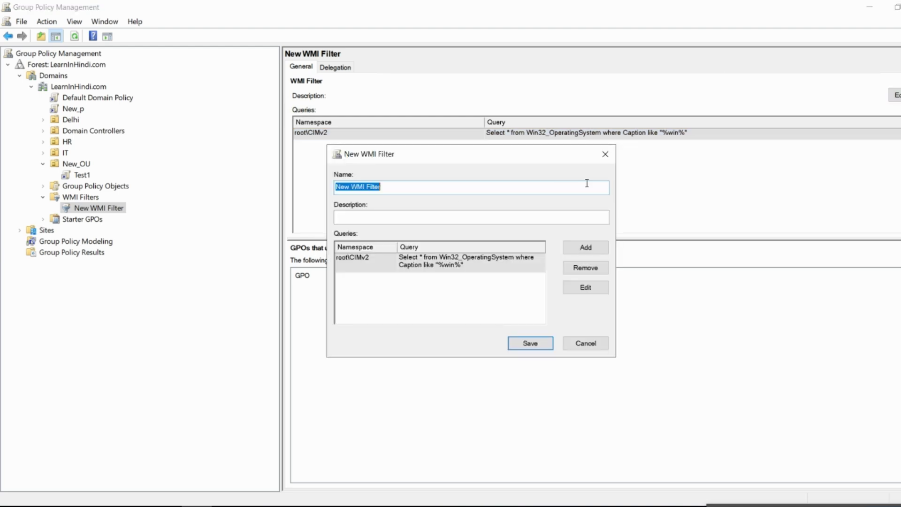
left_click(589, 286)
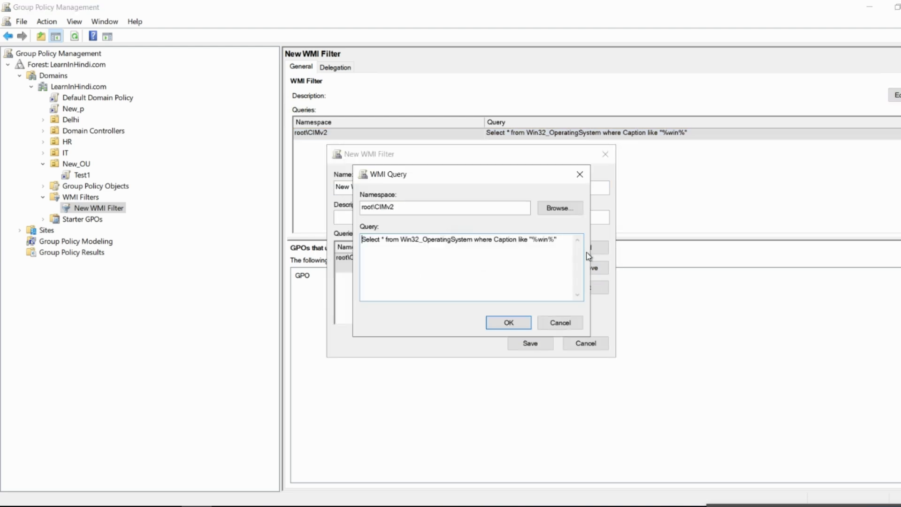
left_click_drag(568, 245, 183, 221)
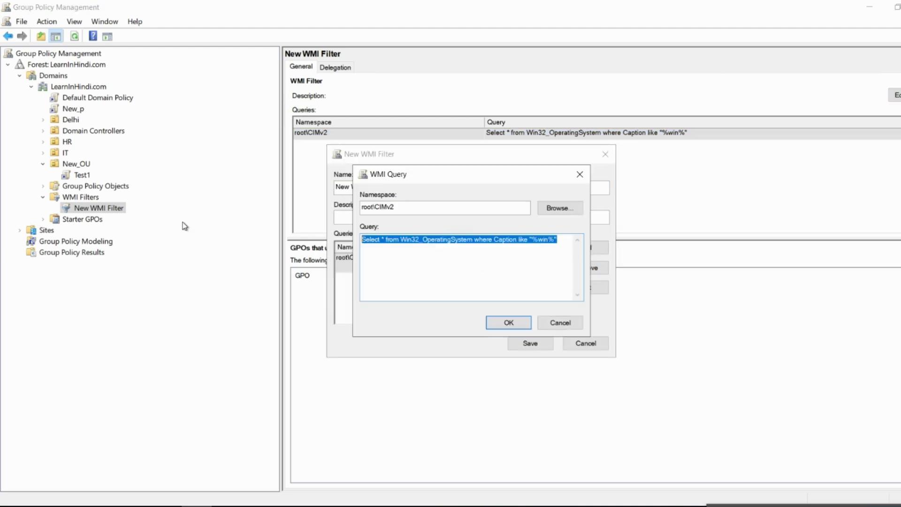
left_click(559, 322)
left_click(596, 344)
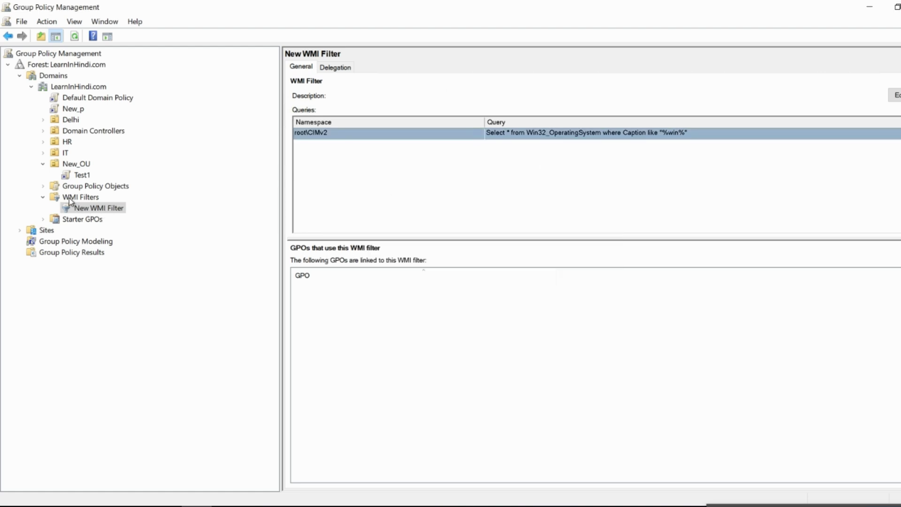
Link the Test1 GPO under New_OU to New WMI Filter and check the available WMI filter choices, keeping New WMI Filter selected.
left_click(78, 176)
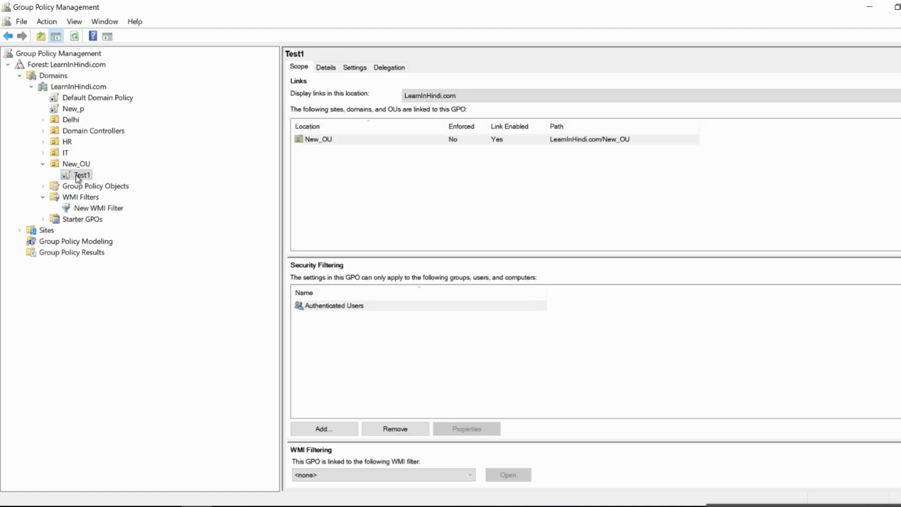
left_click(358, 477)
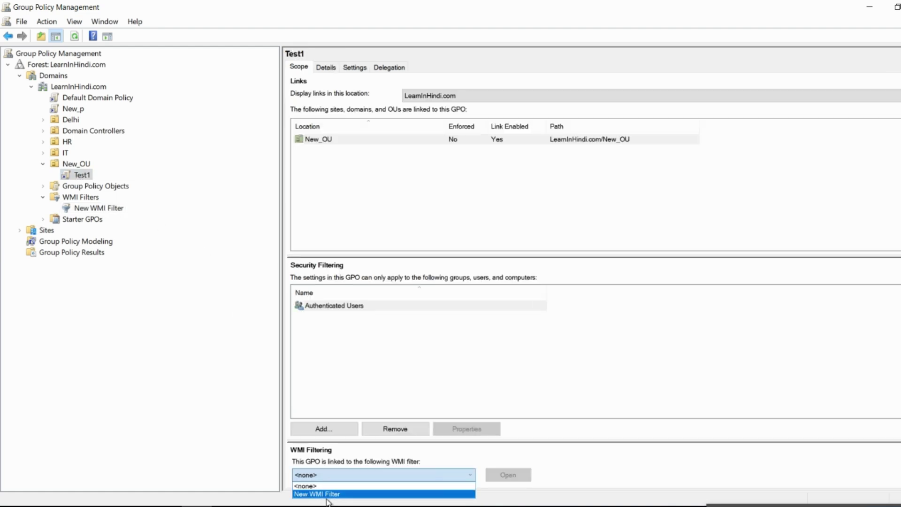
left_click(350, 496)
left_click(505, 288)
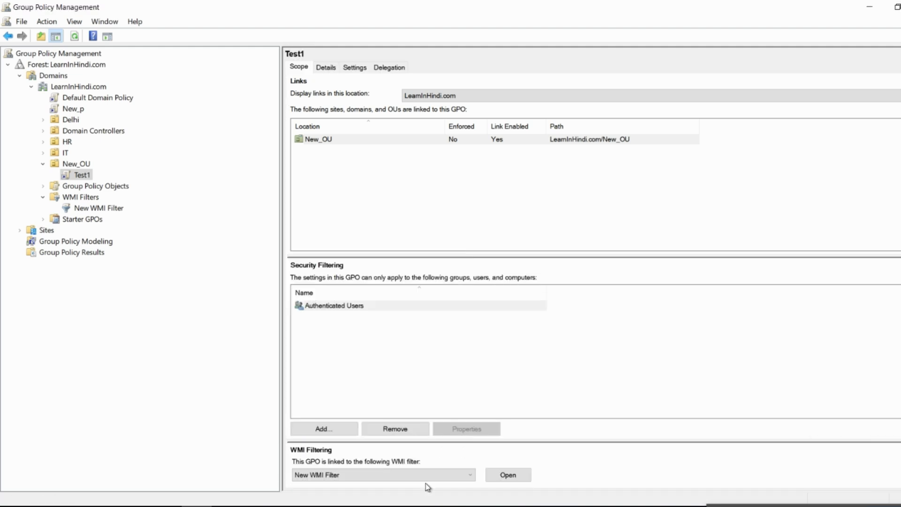
left_click(454, 476)
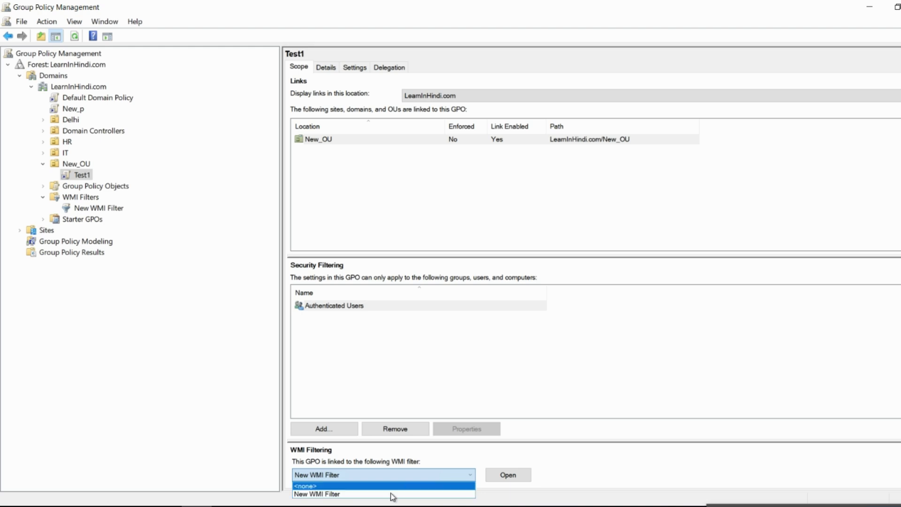
left_click(177, 419)
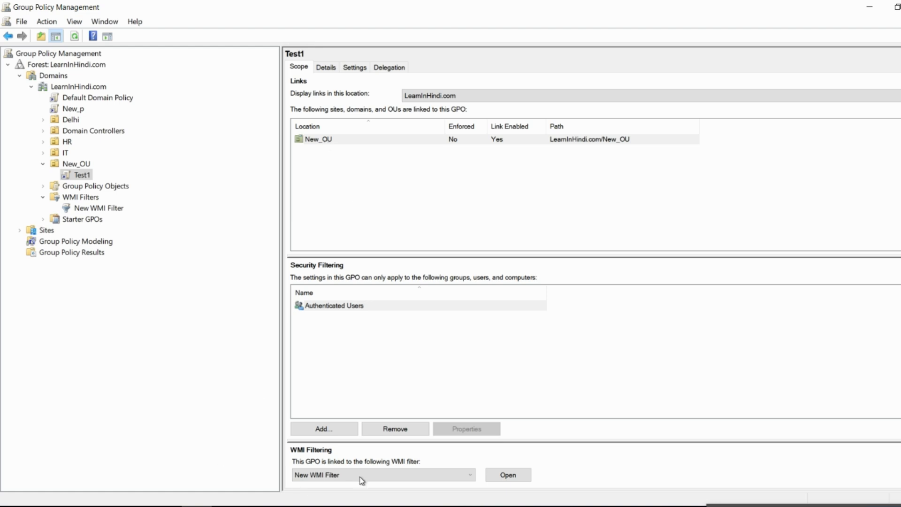
left_click(384, 476)
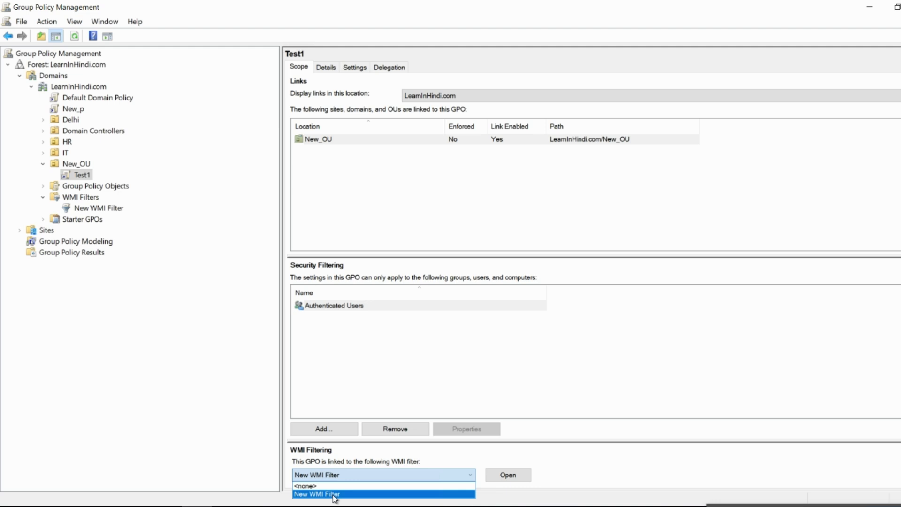
left_click(317, 493)
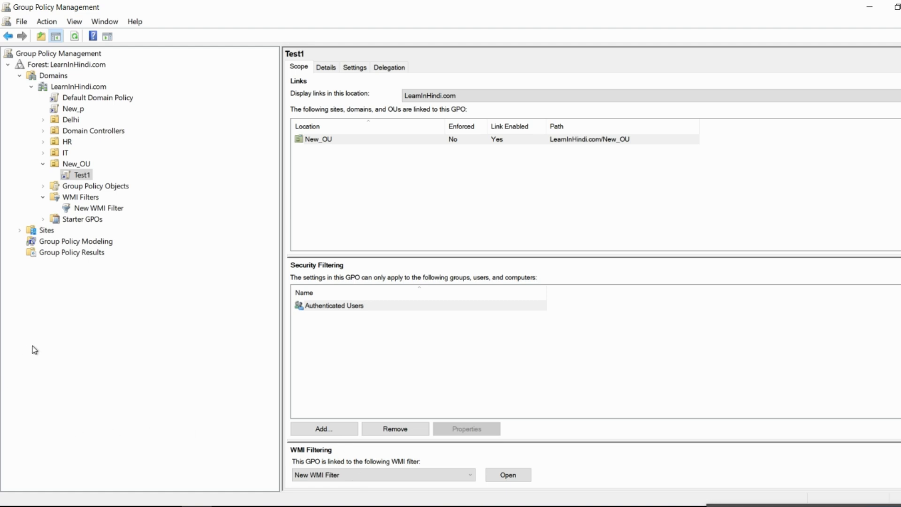
Expand Starter GPOs and examine the Extra Registry Settings under Administrative Templates in the Group Policy Remote Update Firewall Ports settings report.
double_click(79, 223)
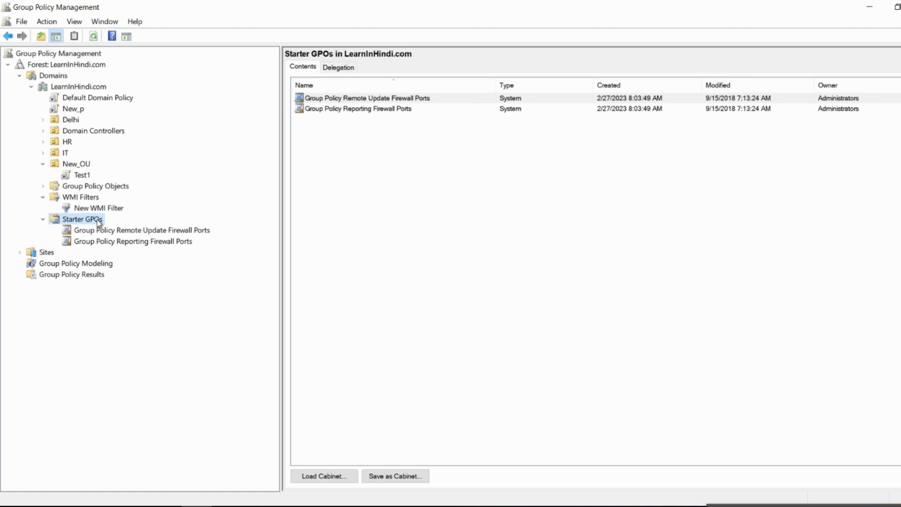
left_click(194, 229)
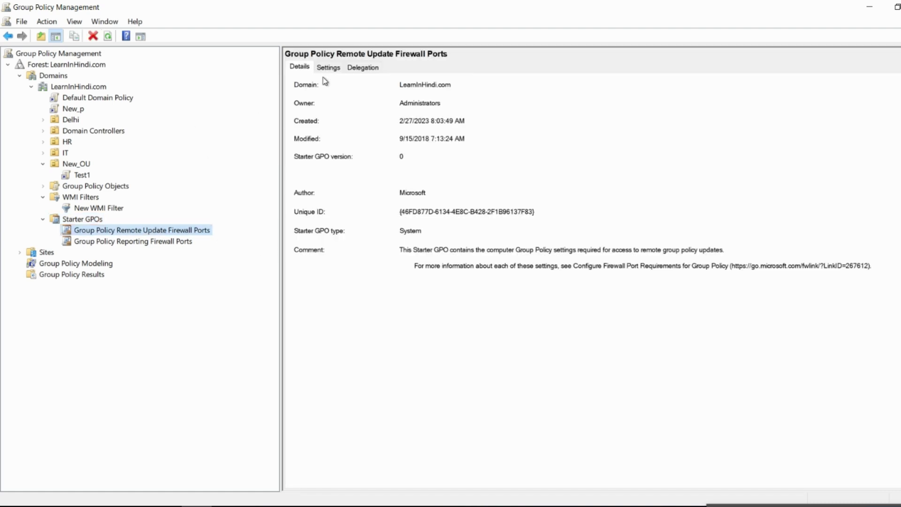
left_click(328, 67)
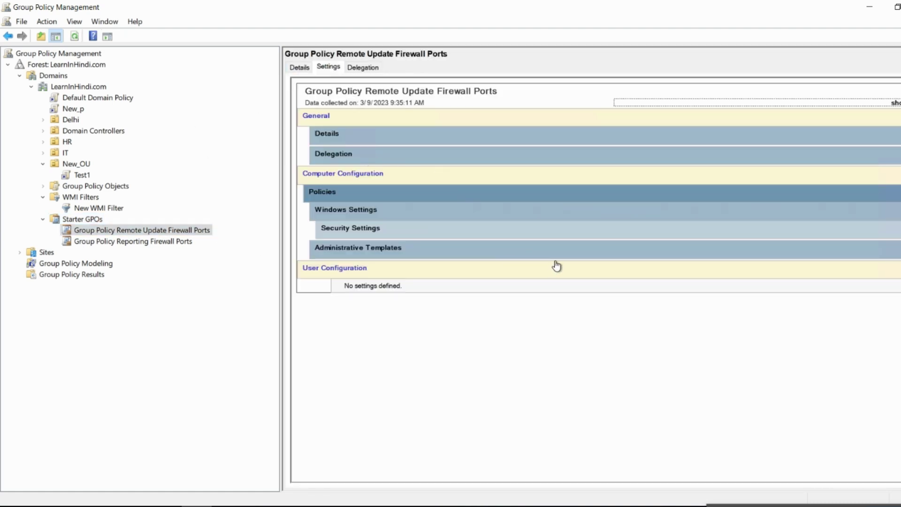
left_click(525, 255)
left_click(483, 284)
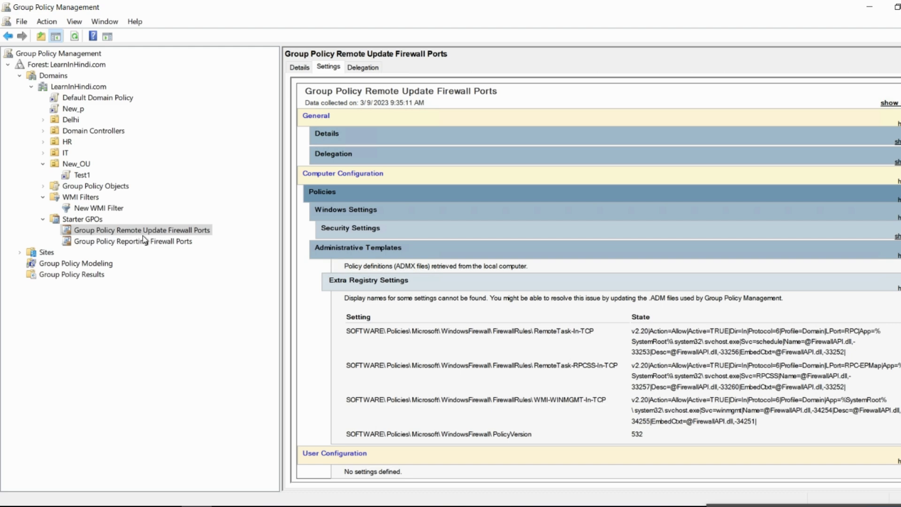
scroll(617, 352, "down", 1)
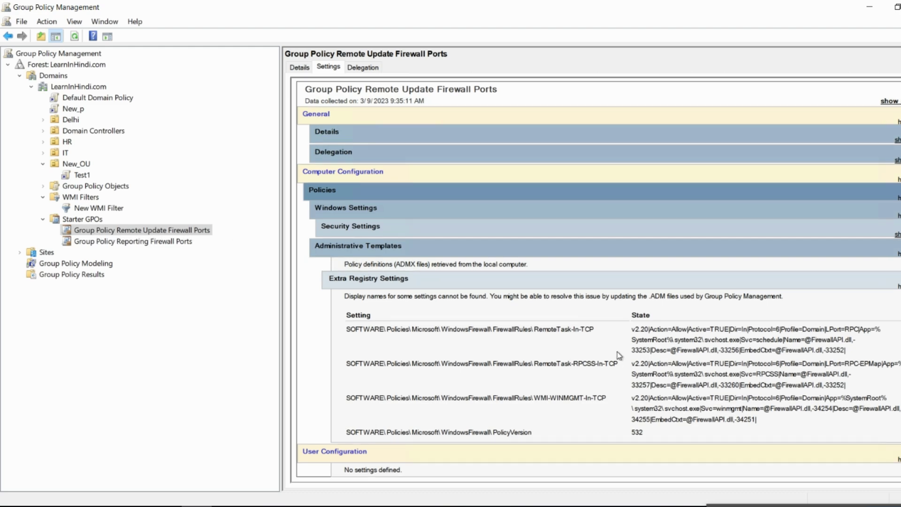
left_click_drag(628, 339, 371, 452)
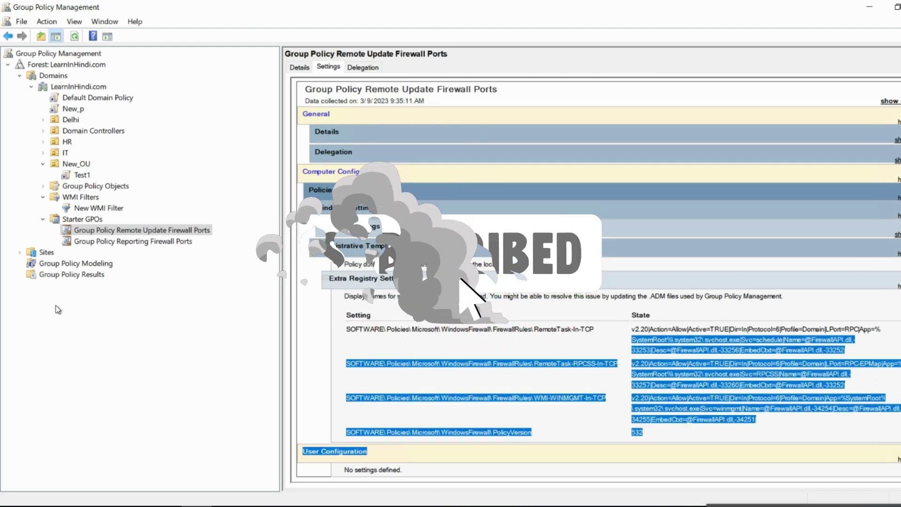
Examine the Extra Registry Settings under Administrative Templates in the Group Policy Reporting Firewall Ports settings report.
left_click(134, 241)
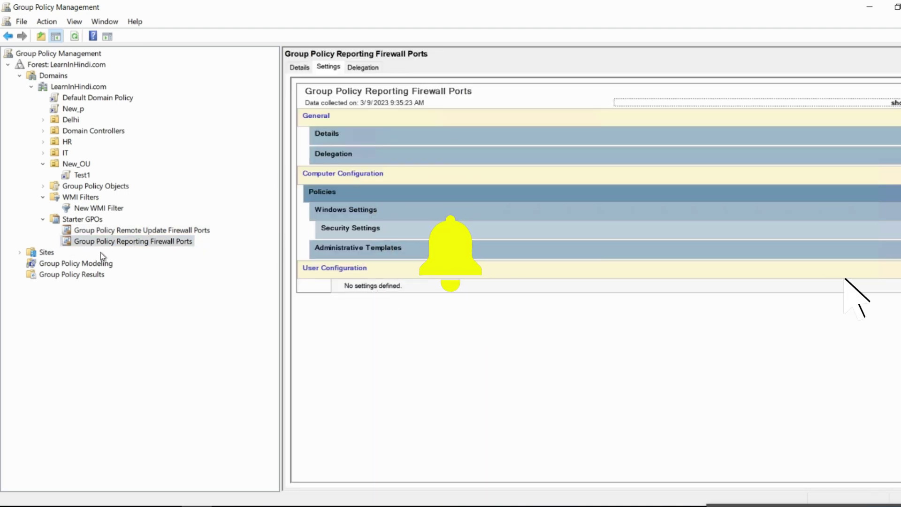
left_click(509, 257)
left_click(465, 282)
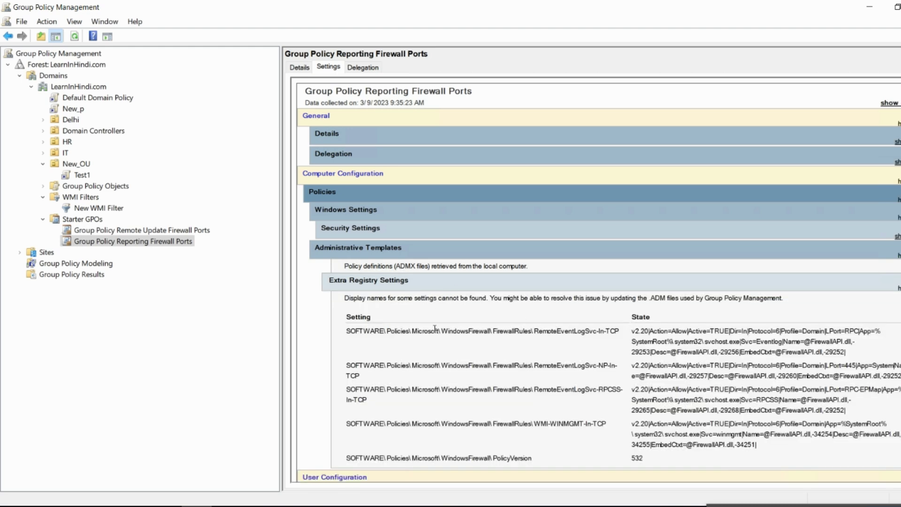
scroll(435, 328, "down", 1)
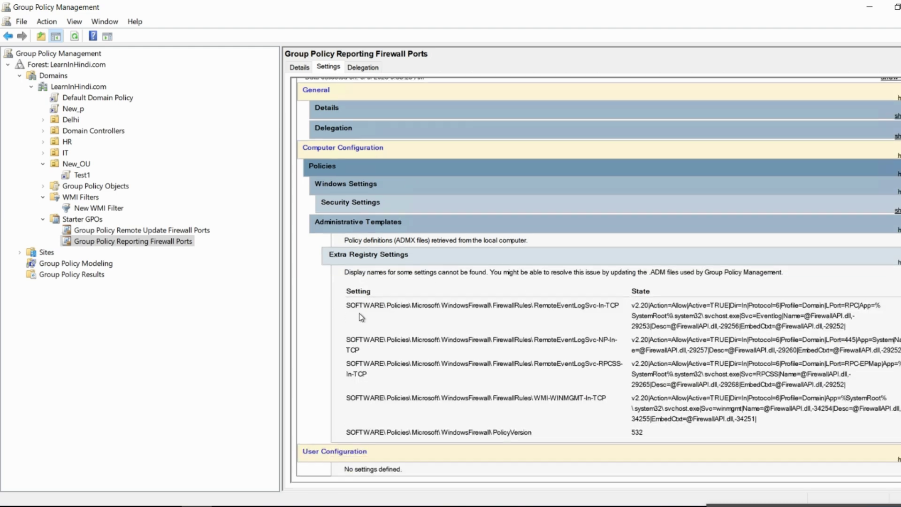
Start the Group Policy Modeling Wizard, view its domain controller selection options for LearnInHindi.com, and cancel the wizard.
left_click(55, 266)
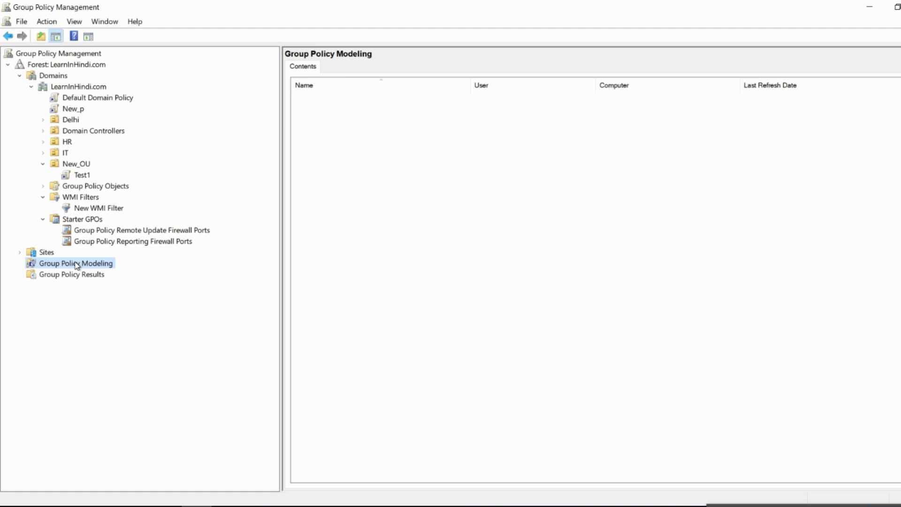
right_click(105, 265)
left_click(224, 275)
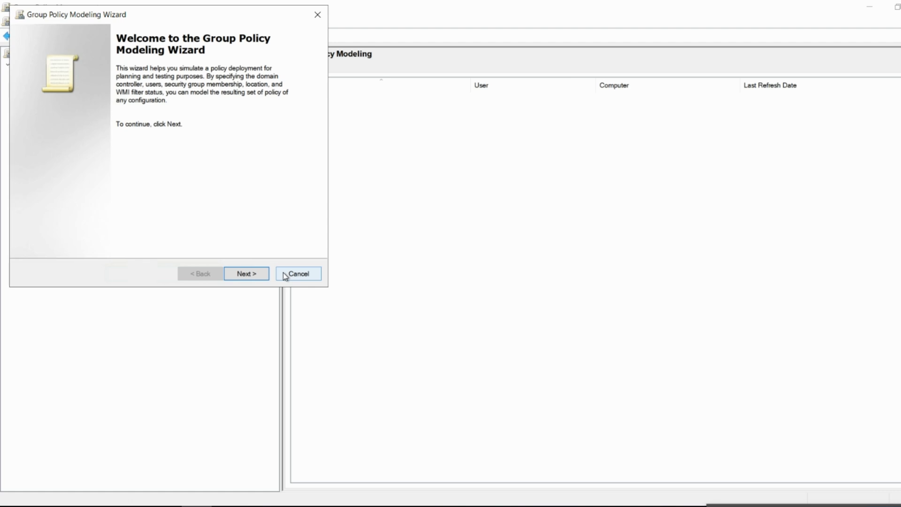
left_click(259, 272)
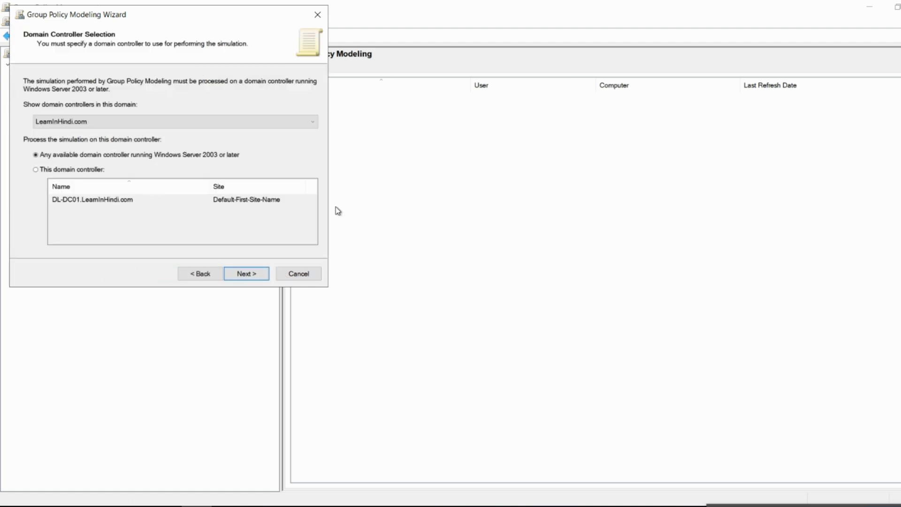
left_click(313, 275)
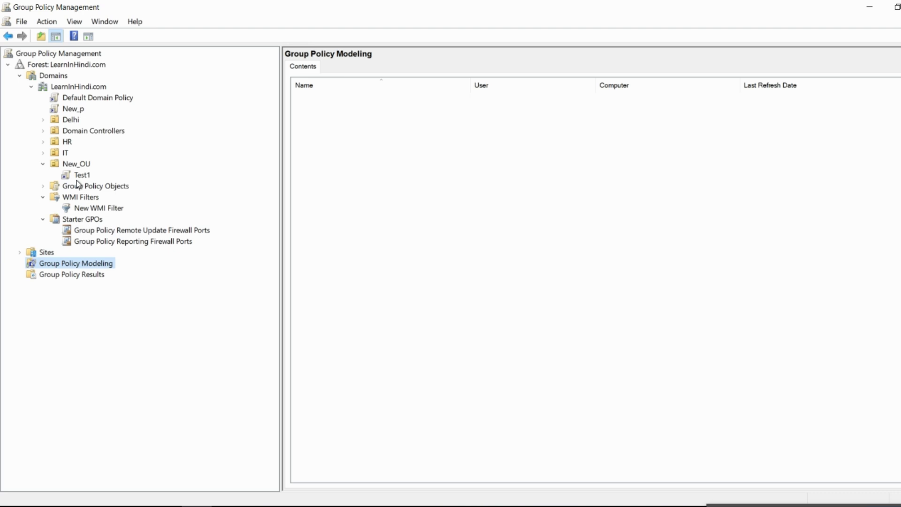
Try to select another computer, win10 from LearnInHindi.com, as the target in the Group Policy Results Wizard, and close the wizard.
left_click(64, 275)
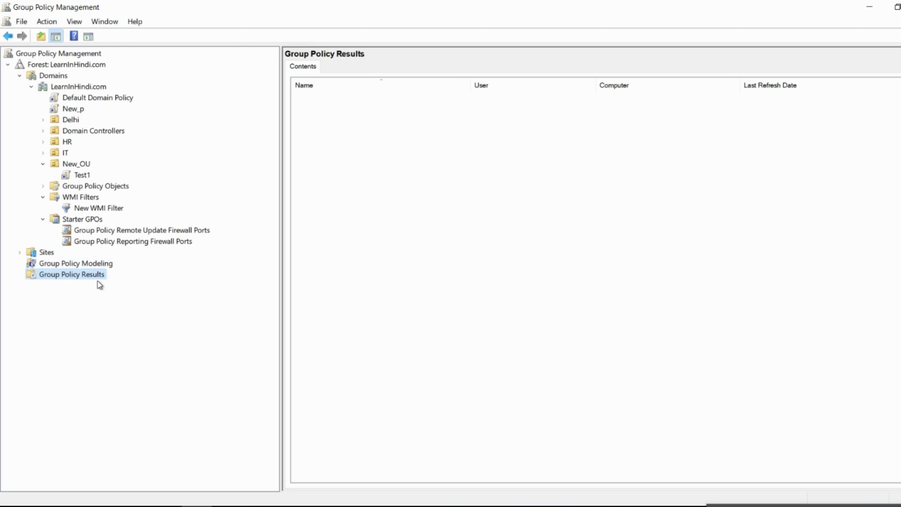
right_click(73, 280)
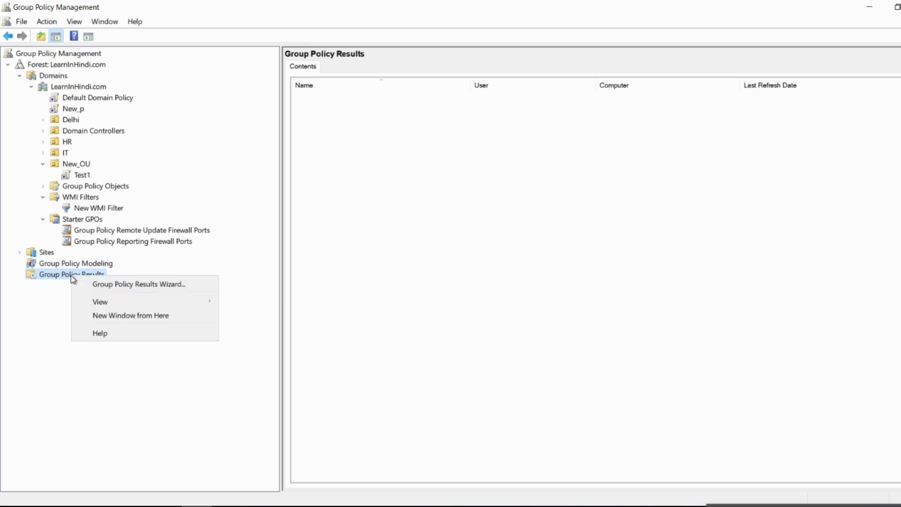
left_click(158, 285)
left_click(259, 275)
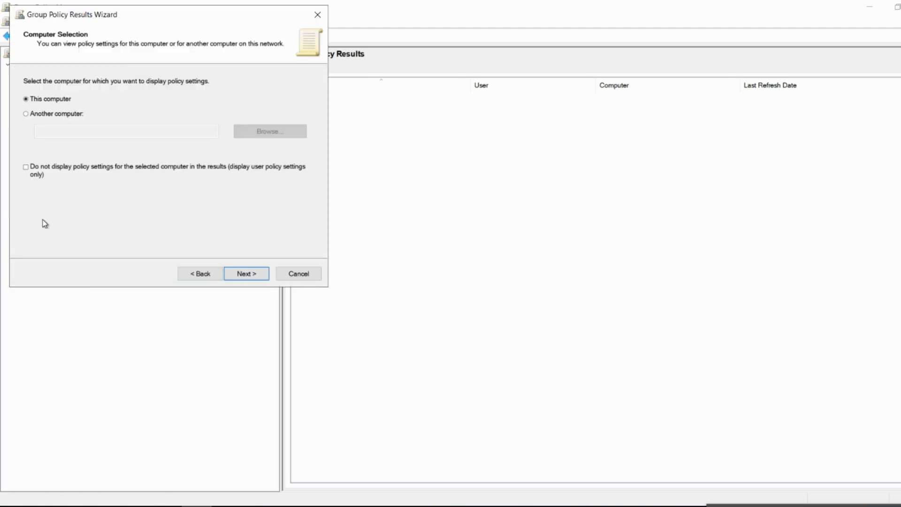
left_click(45, 118)
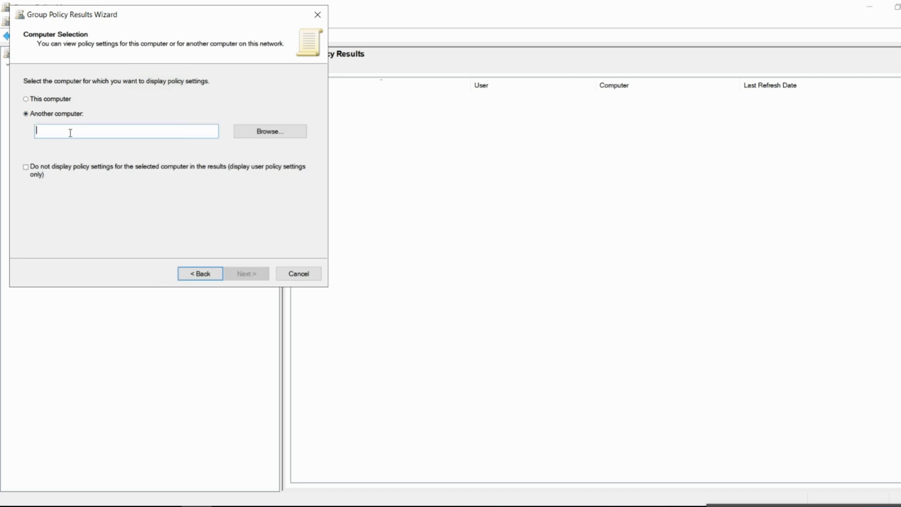
left_click(298, 131)
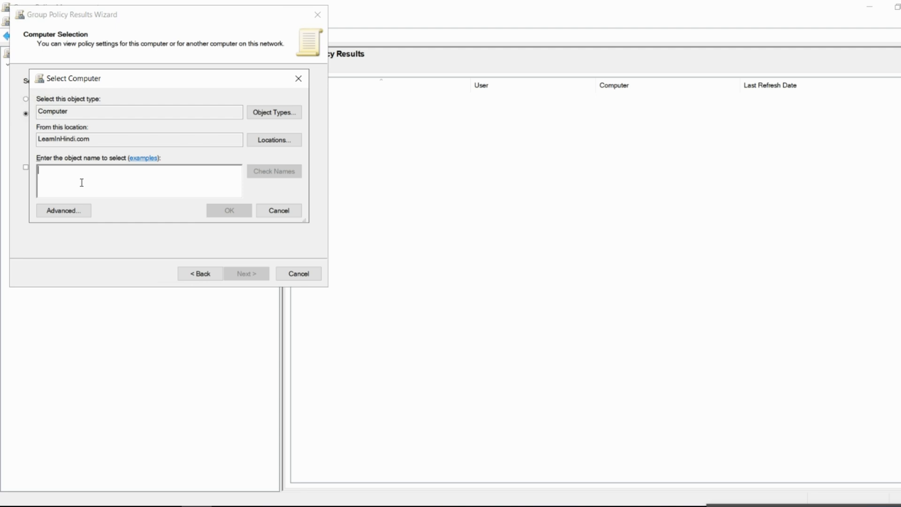
type("win10")
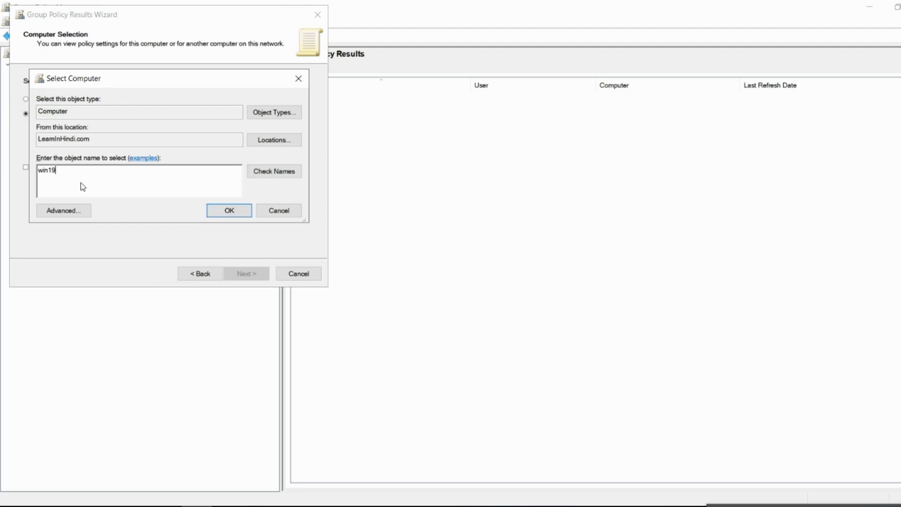
left_click(280, 171)
left_click(230, 212)
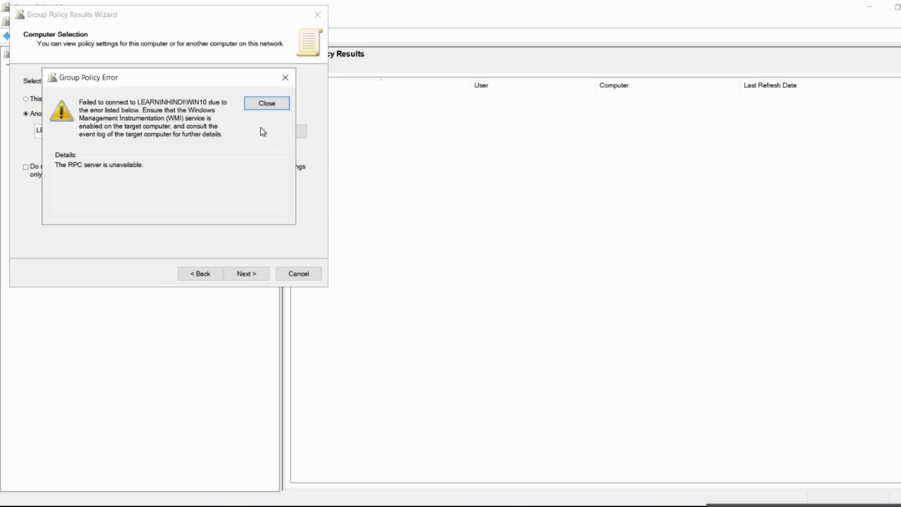
left_click(269, 105)
left_click(317, 14)
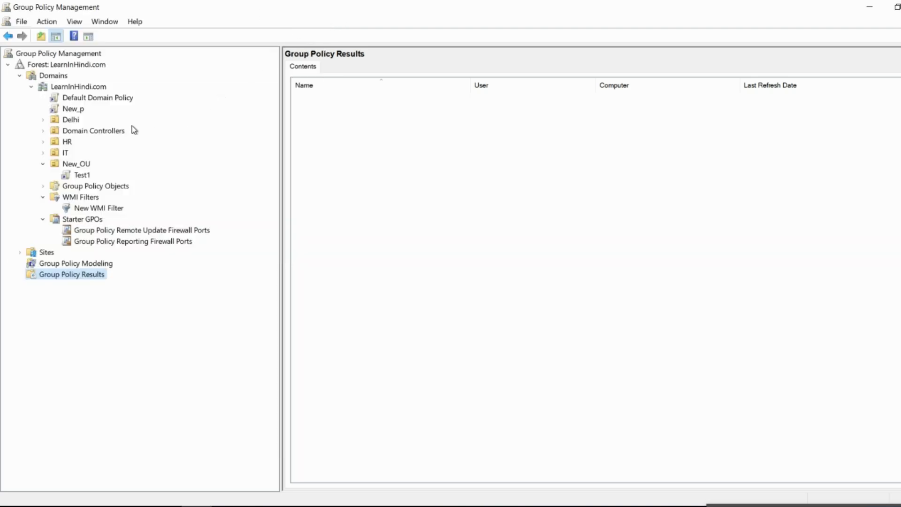
Expand Domain Controllers, examine the scope of the Default Domain Controllers Policy, and collapse New_OU.
double_click(72, 131)
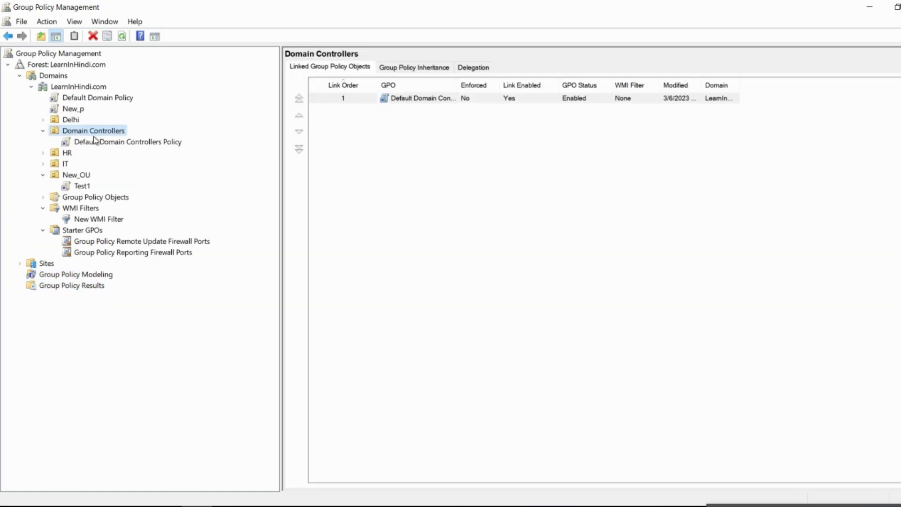
left_click(85, 145)
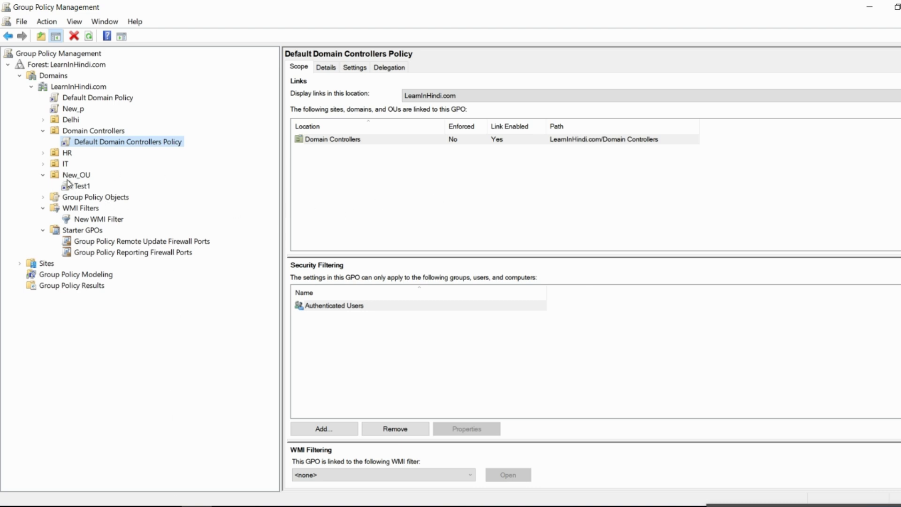
left_click(46, 175)
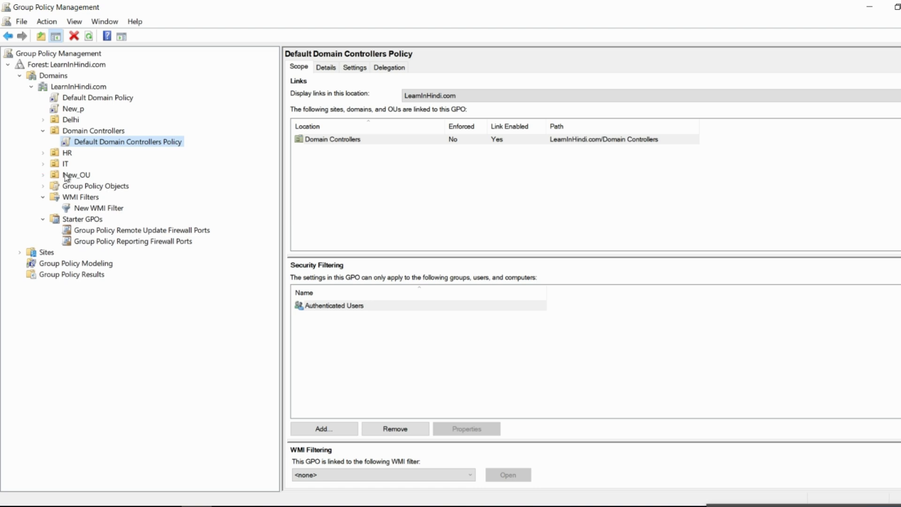
Run dsa.msc to launch Active Directory Users and Computers, and check that its Advanced Features view option is enabled.
key("super+r")
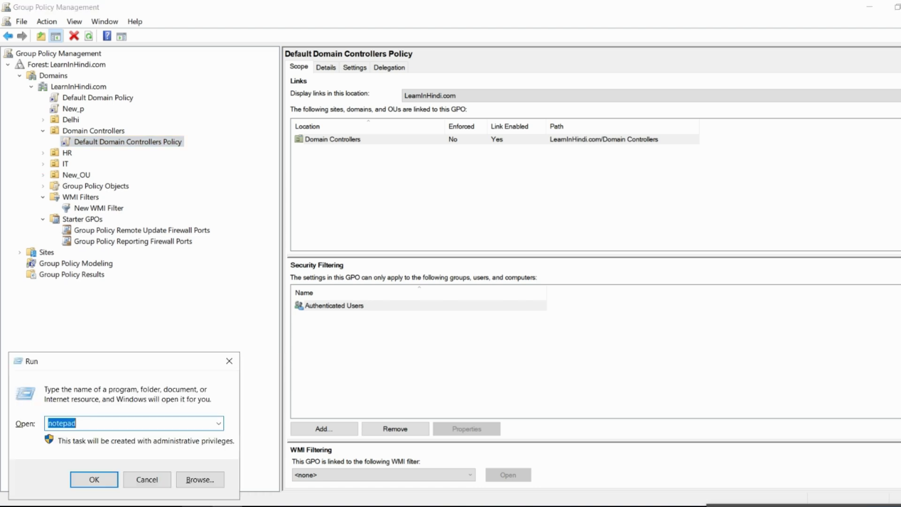
type("dsa.msc")
key("Return")
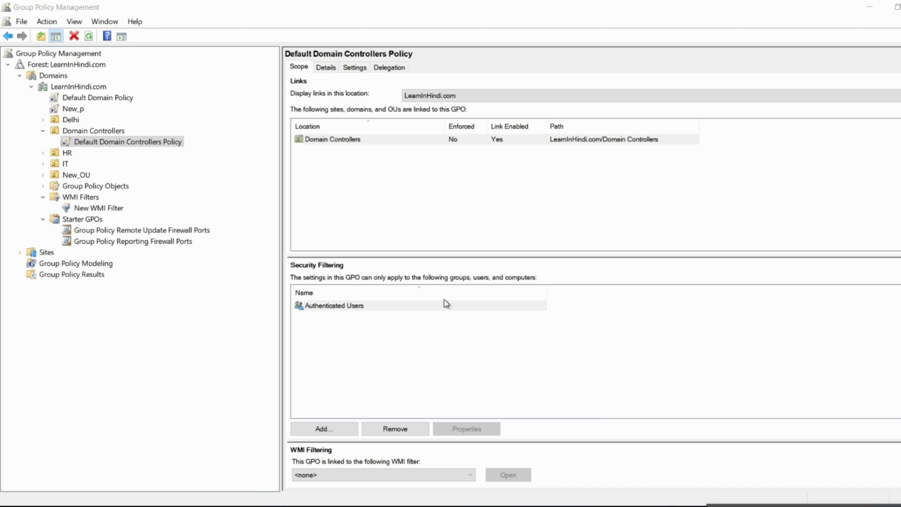
right_click(295, 153)
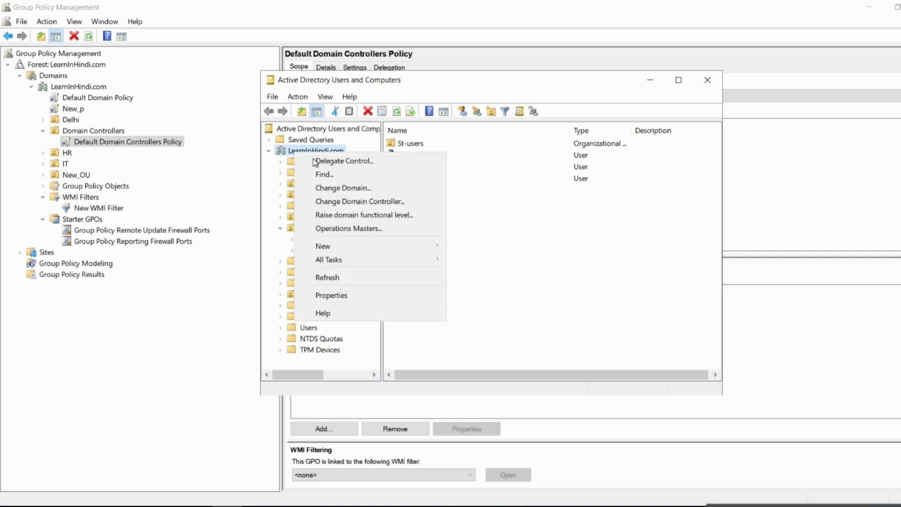
left_click(325, 98)
left_click(326, 97)
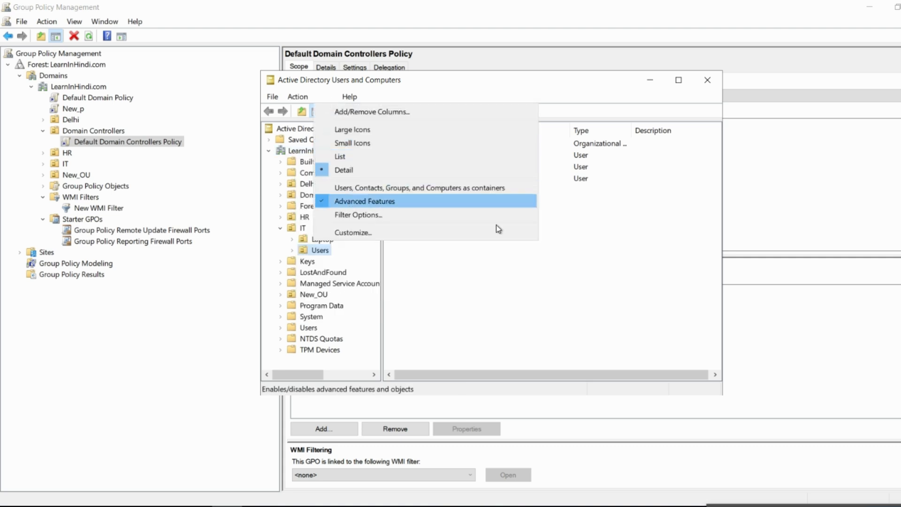
left_click(577, 76)
left_click(323, 97)
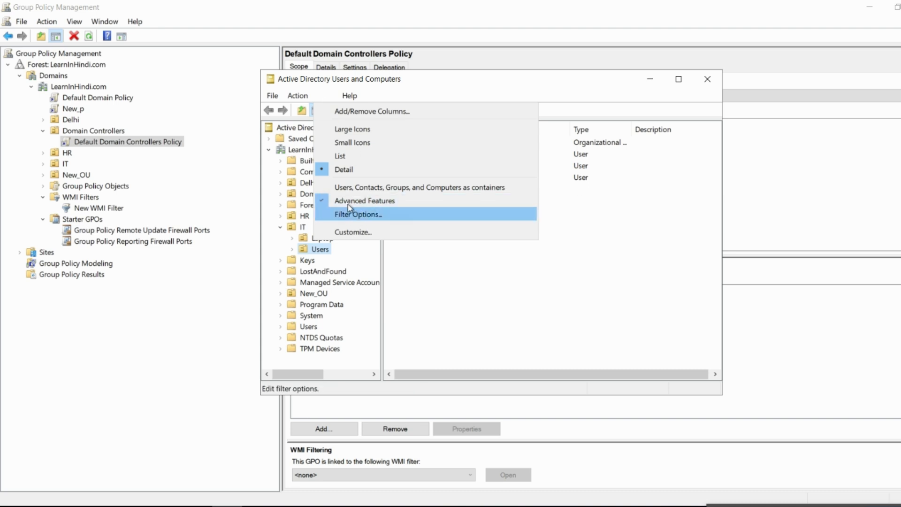
Find the computer Win10 in the LearnInHindi.com domain and open its properties.
right_click(290, 150)
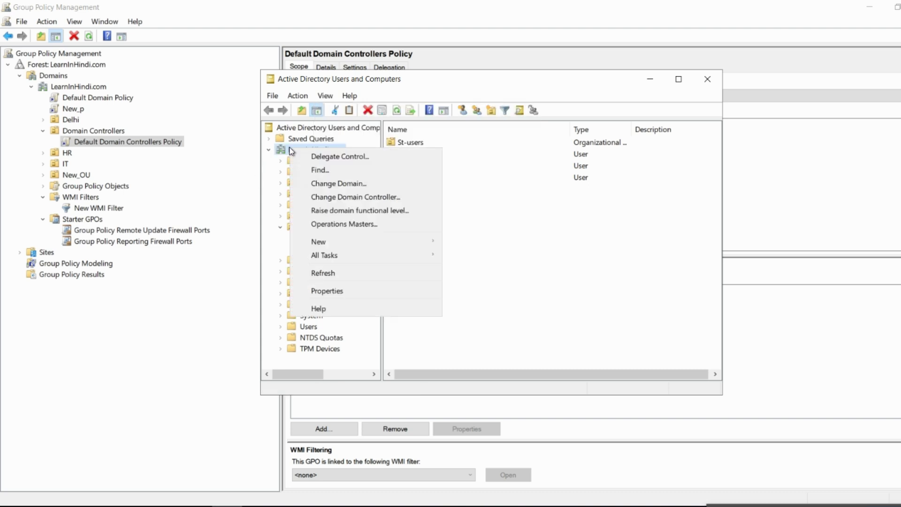
left_click(334, 169)
left_click(394, 160)
left_click(384, 178)
left_click(403, 191)
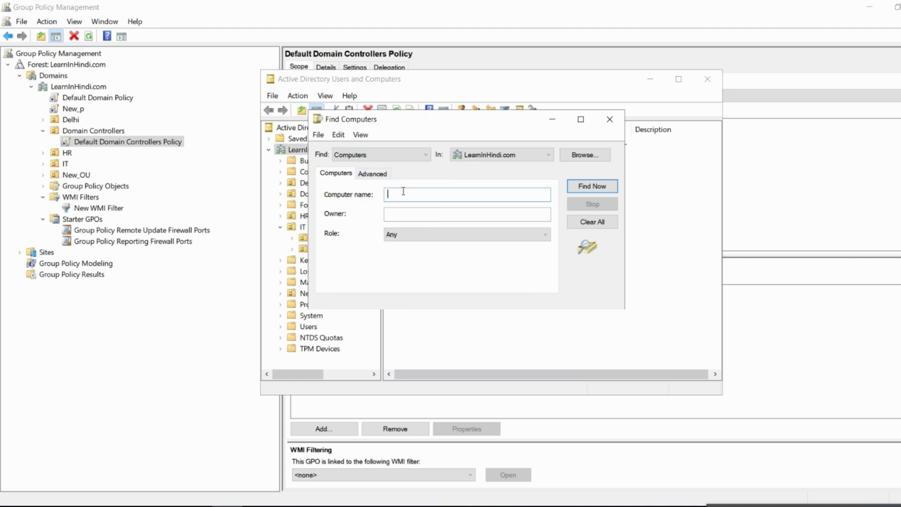
type("wIN10")
key("Return")
left_click(397, 335)
double_click(398, 335)
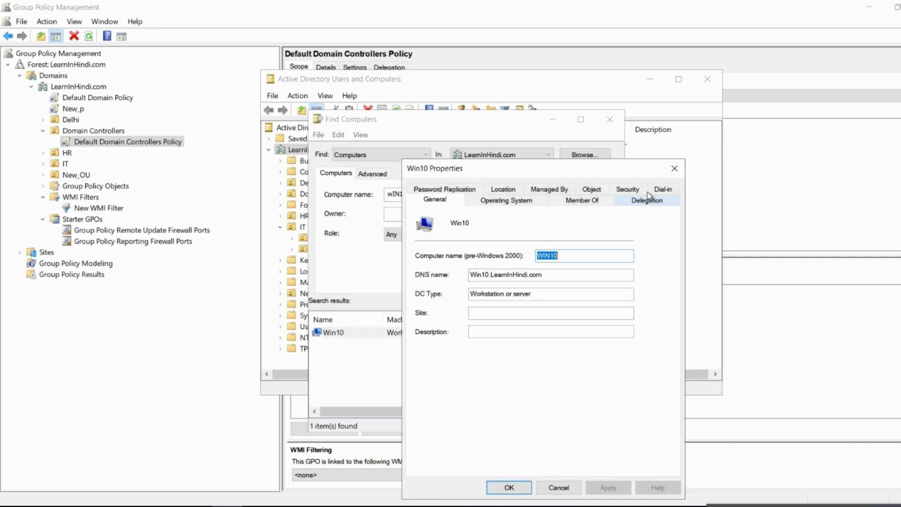
Copy the canonical name from the Win10 computer's object properties.
left_click(592, 190)
left_click(542, 226)
key("ctrl+a")
key("ctrl+c")
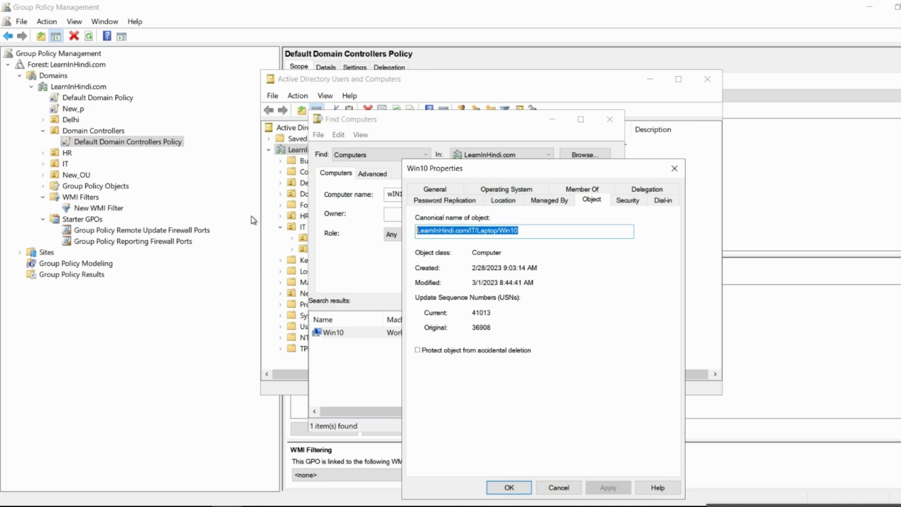
Launch Notepad and paste the copied canonical name into the blank document.
key("super+r")
type("N")
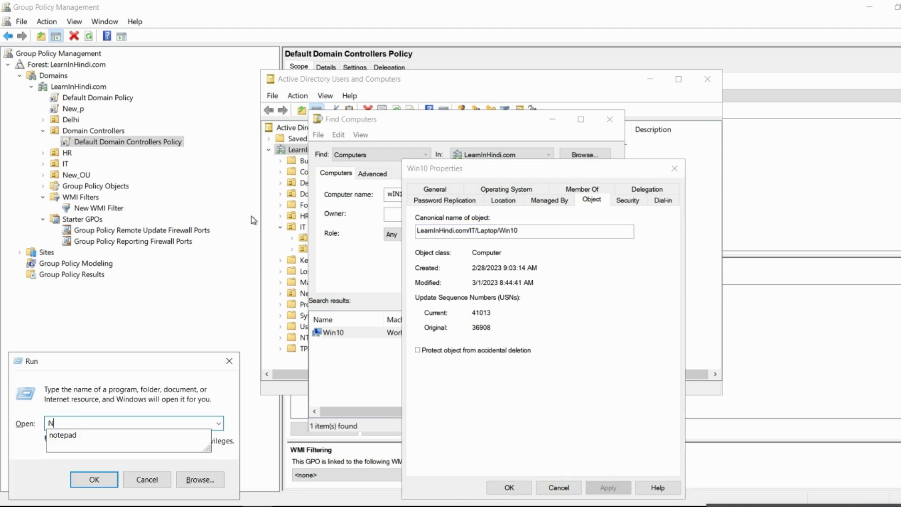
type("OTEPAD")
key("Return")
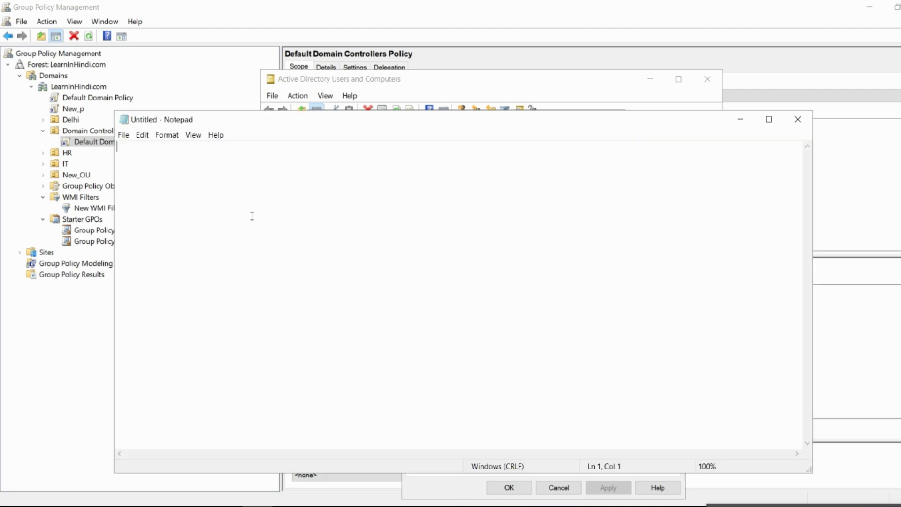
key("ctrl+v")
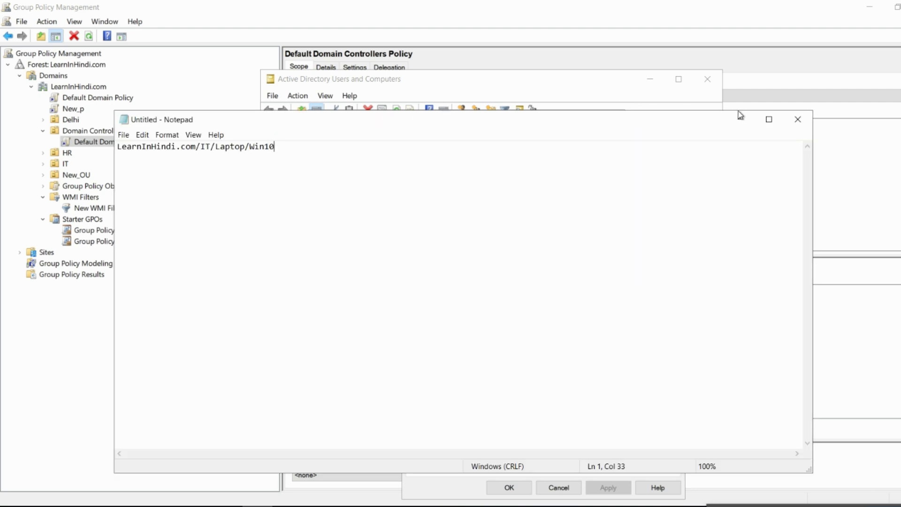
Minimize Active Directory Users and Computers, move Notepad clear of the Group Policy Management tree, and select the whole Win10 path.
left_click(637, 88)
left_click(612, 124)
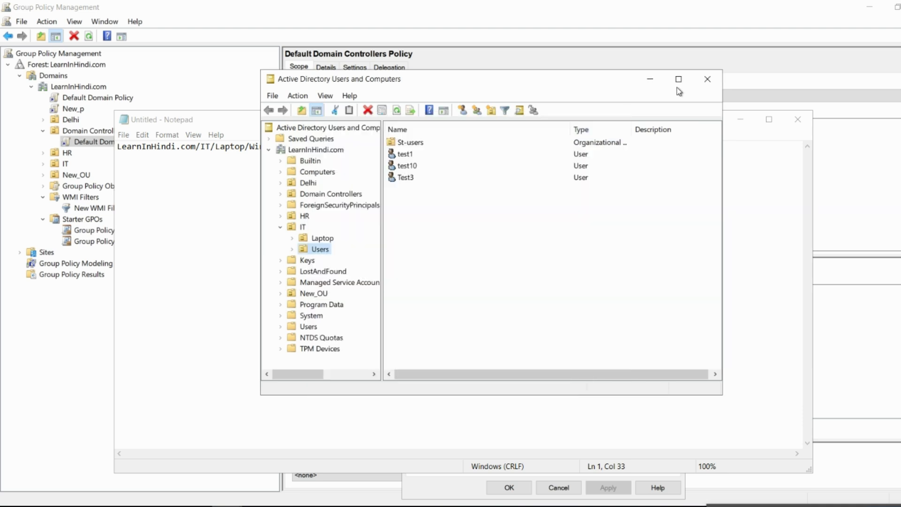
left_click(650, 80)
left_click_drag(437, 121, 672, 110)
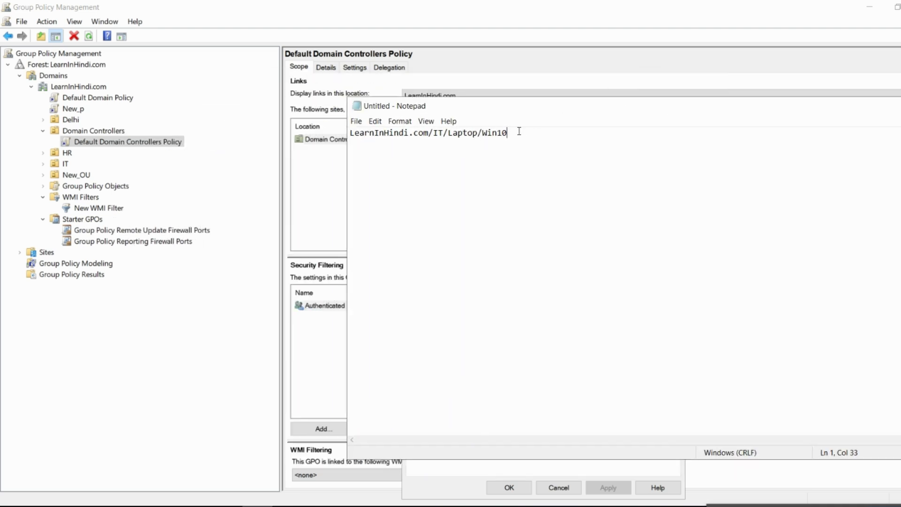
left_click_drag(520, 132, 268, 130)
left_click(483, 135)
left_click_drag(536, 131, 346, 134)
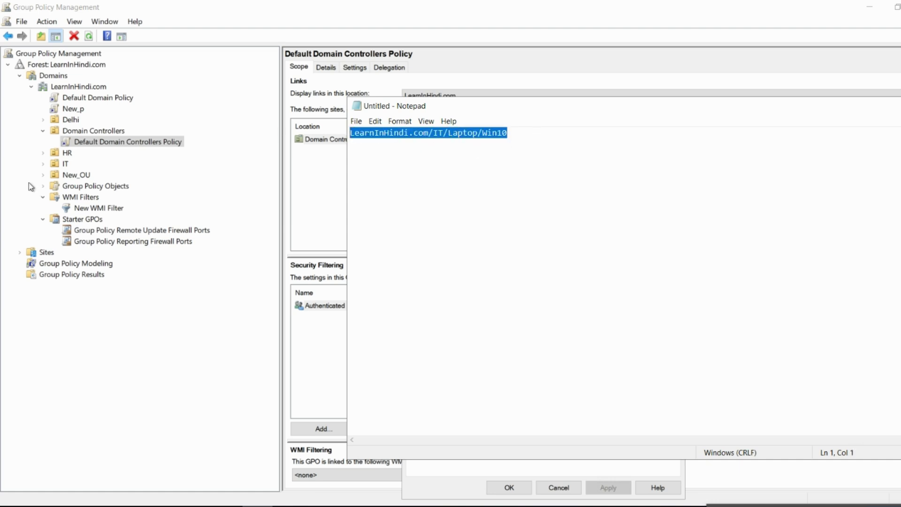
Expand the Laptop OU under IT in Group Policy Management and examine the scope of Loopback_policy and SoftWare_install.
double_click(61, 165)
double_click(85, 175)
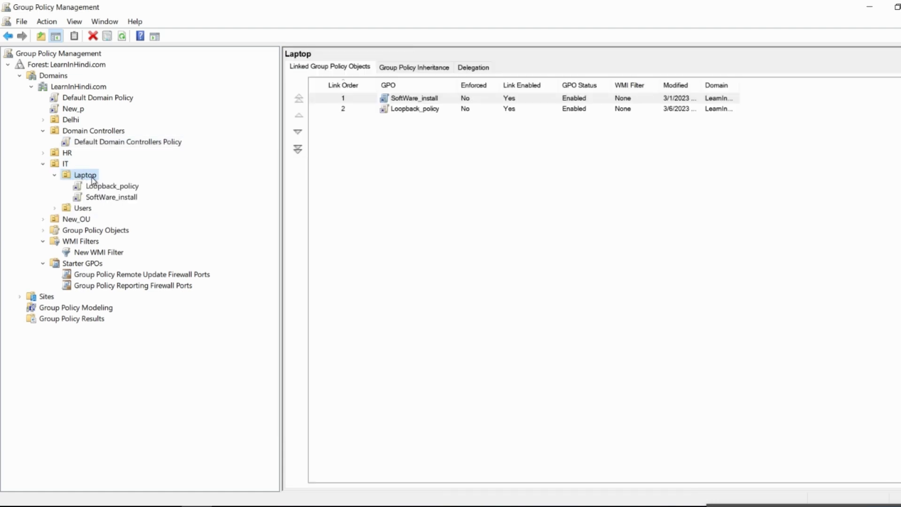
left_click(104, 189)
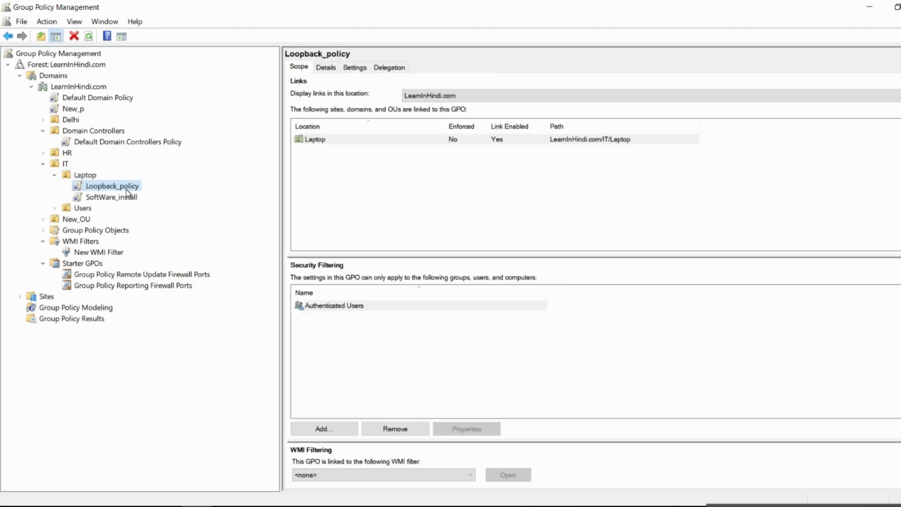
left_click(112, 200)
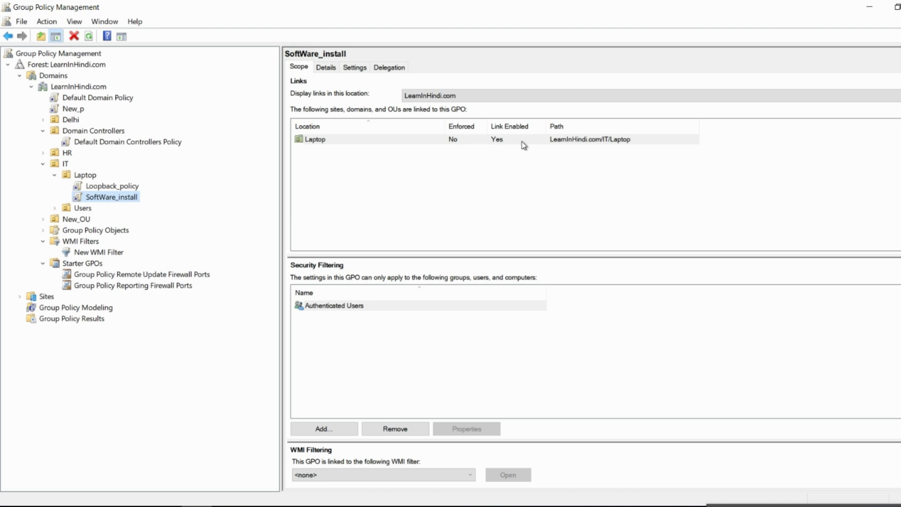
left_click(501, 145)
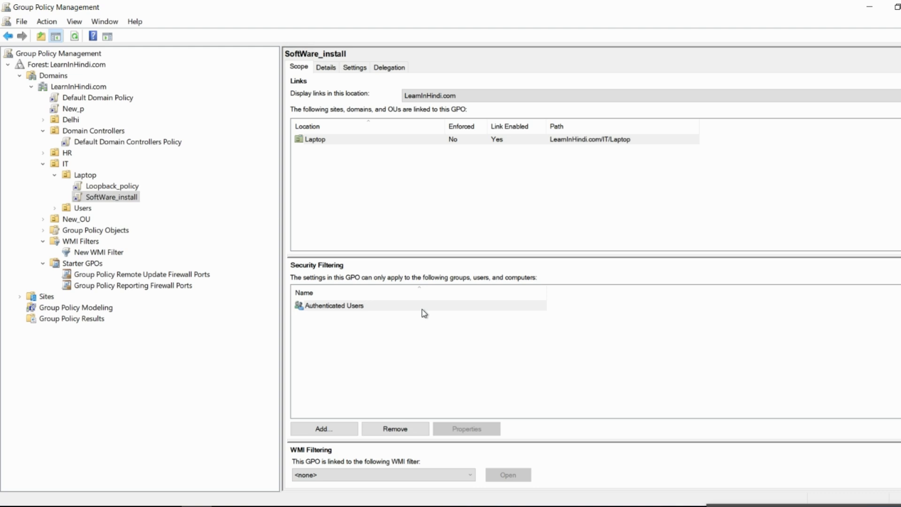
Examine the details of the SoftWare_install GPO, comparing its user version with its computer version.
left_click(325, 66)
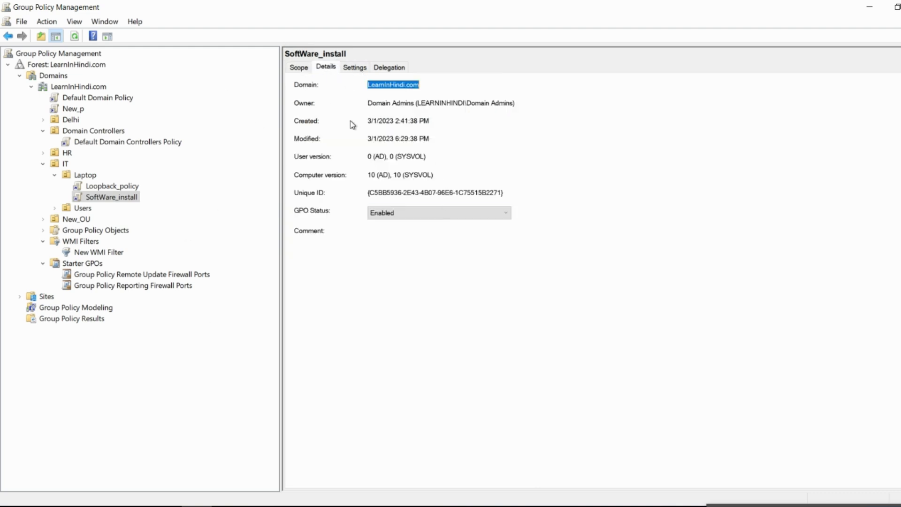
left_click(358, 69)
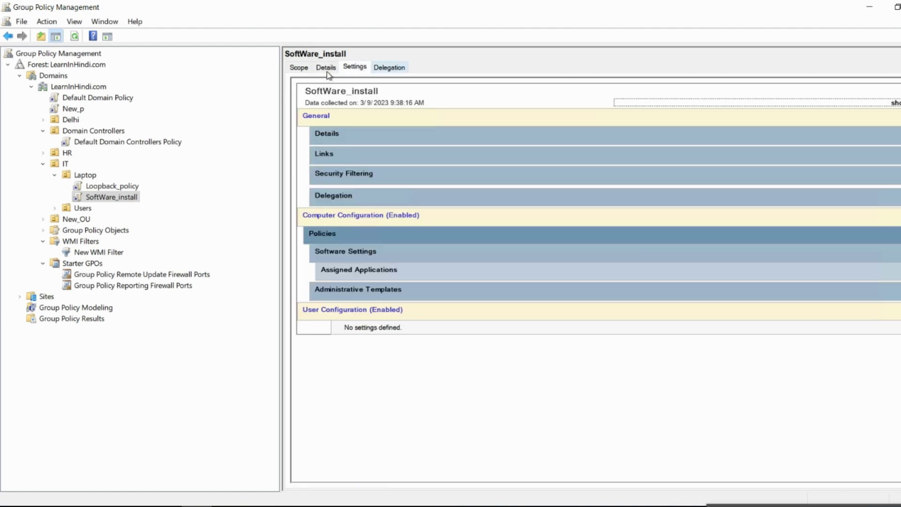
left_click(325, 66)
left_click_drag(427, 156, 365, 157)
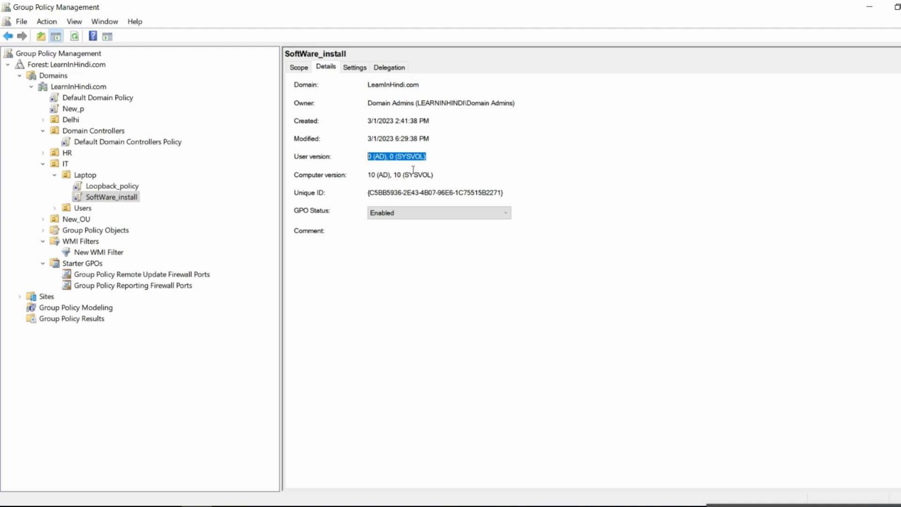
left_click_drag(445, 175, 371, 175)
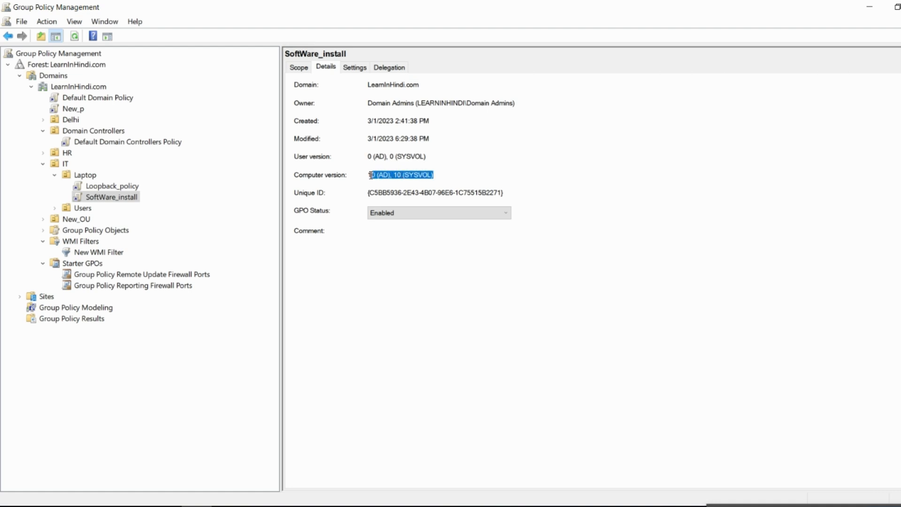
left_click_drag(427, 156, 368, 158)
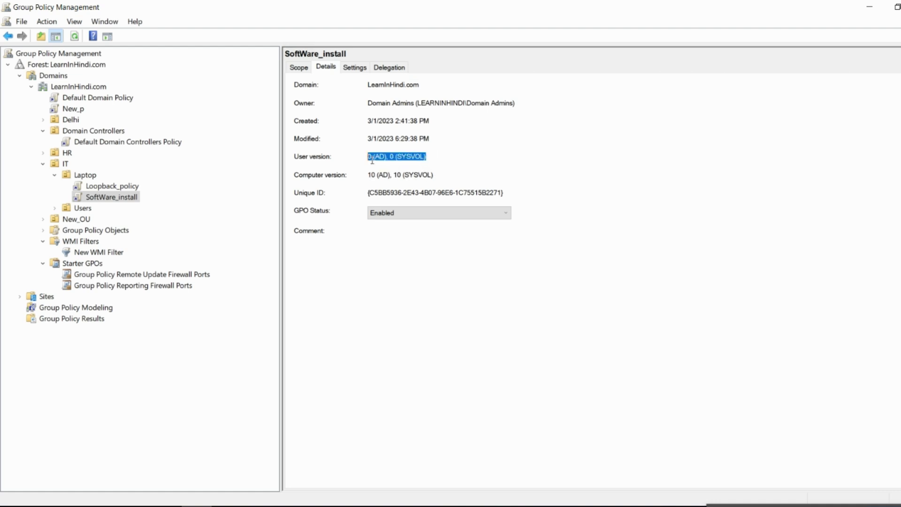
left_click_drag(449, 174, 376, 174)
left_click_drag(432, 156, 361, 155)
left_click(370, 158)
left_click_drag(369, 159, 420, 157)
left_click_drag(371, 176, 427, 175)
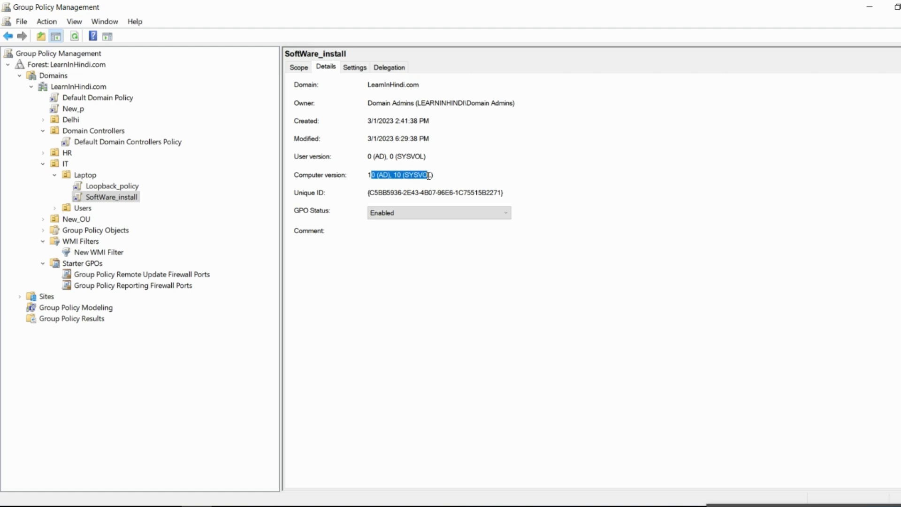
Review the SoftWare_install settings report and compare the Authenticated Users entry in its delegation and security filtering.
left_click(355, 68)
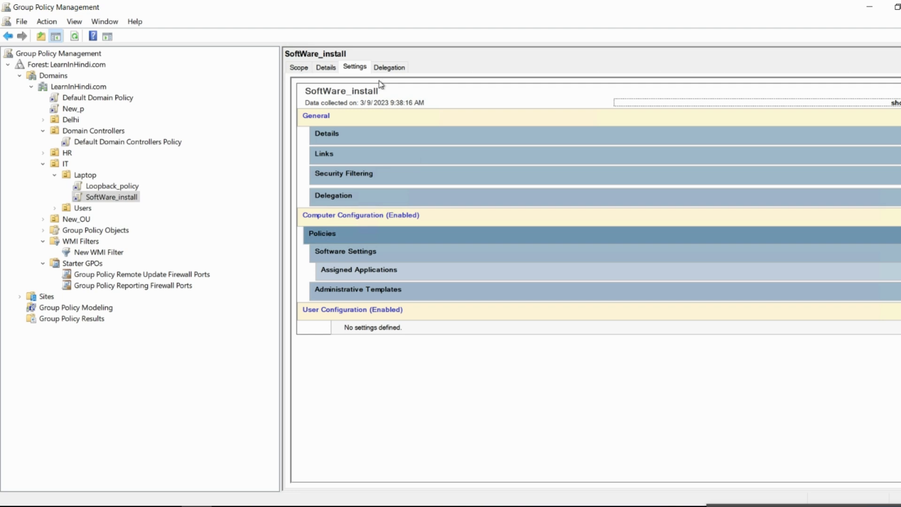
left_click(388, 67)
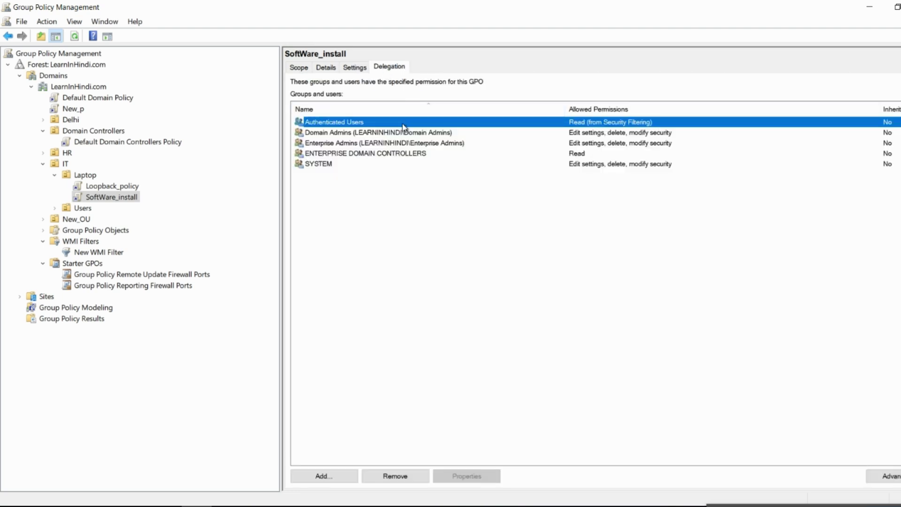
right_click(374, 124)
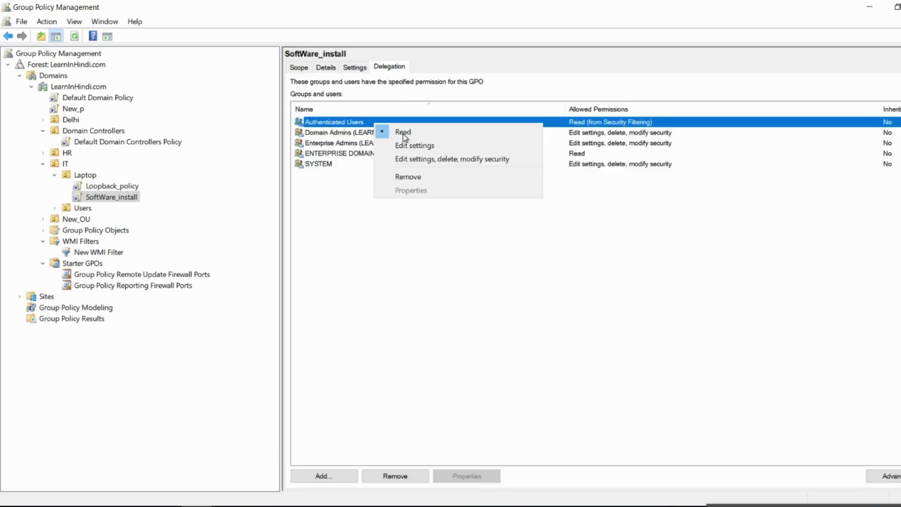
left_click(299, 68)
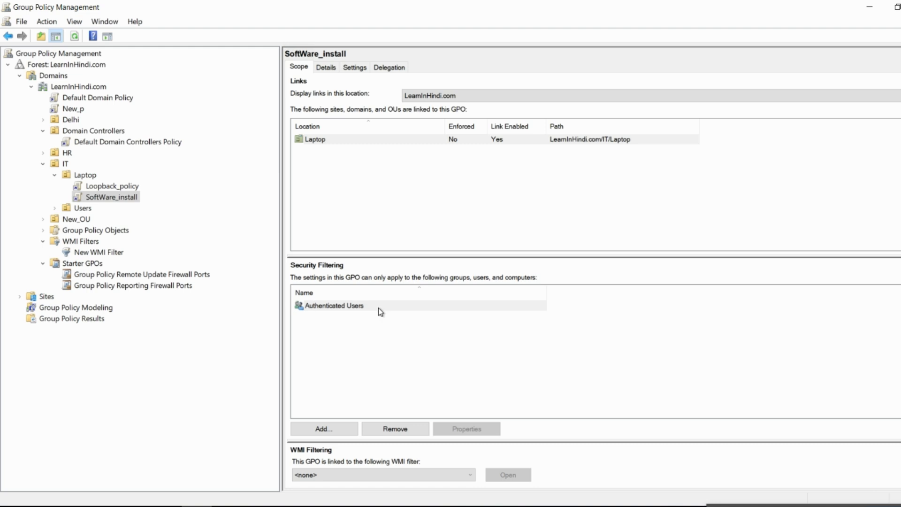
left_click(390, 67)
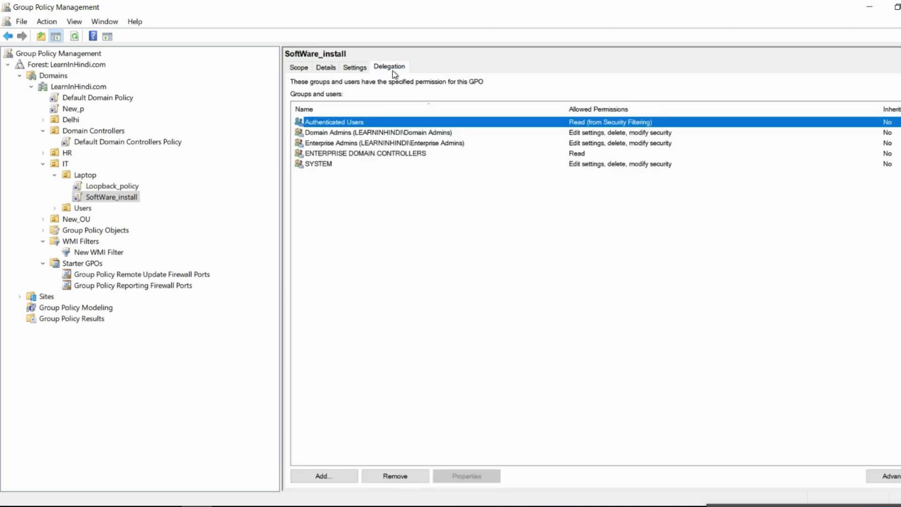
right_click(364, 125)
key("Escape")
Examine the Apply group policy permission for Authenticated Users in SoftWare_install's advanced security settings, and close them without changes.
left_click(892, 476)
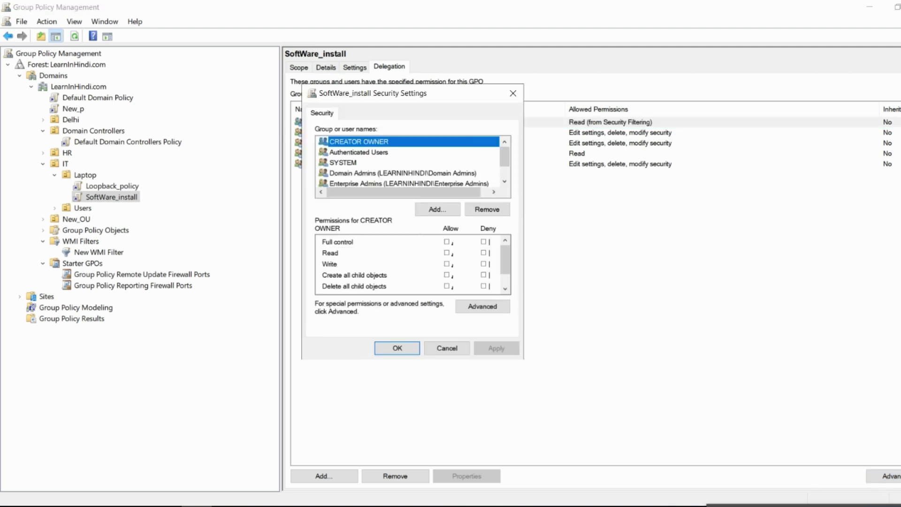
left_click(353, 153)
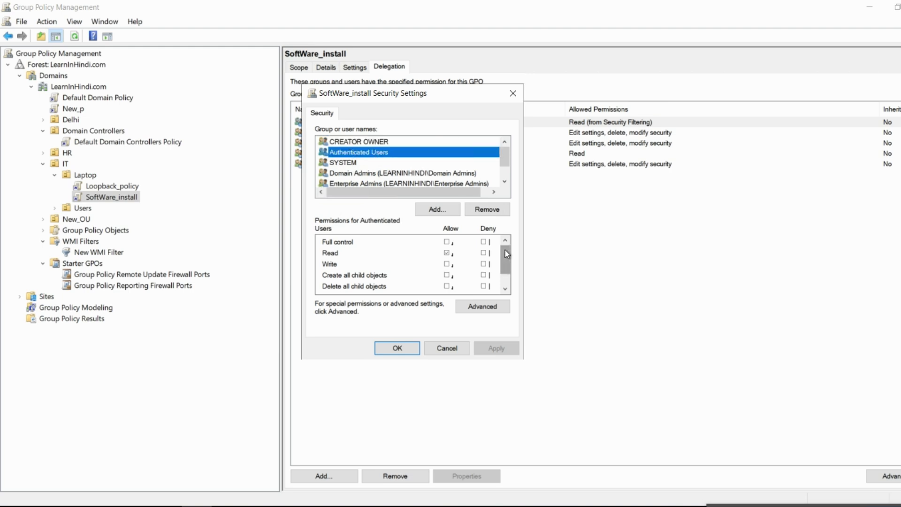
left_click_drag(507, 254, 502, 268)
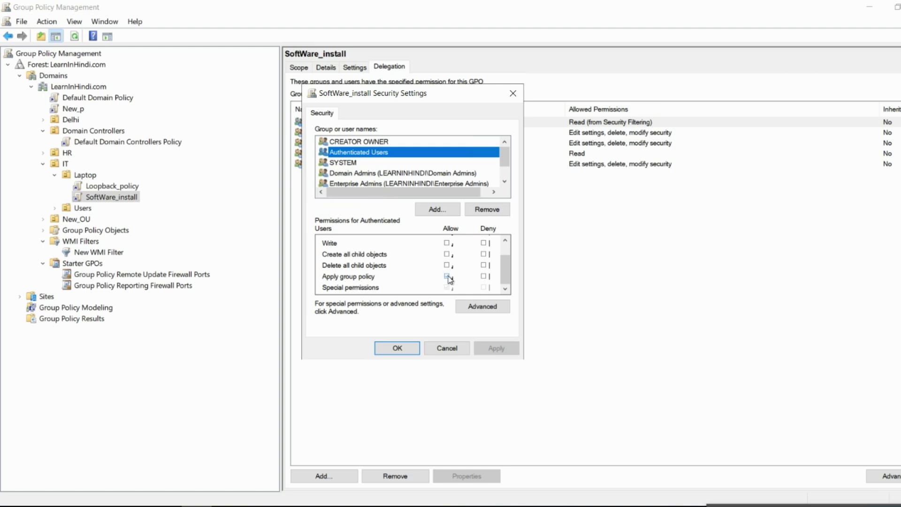
left_click(455, 350)
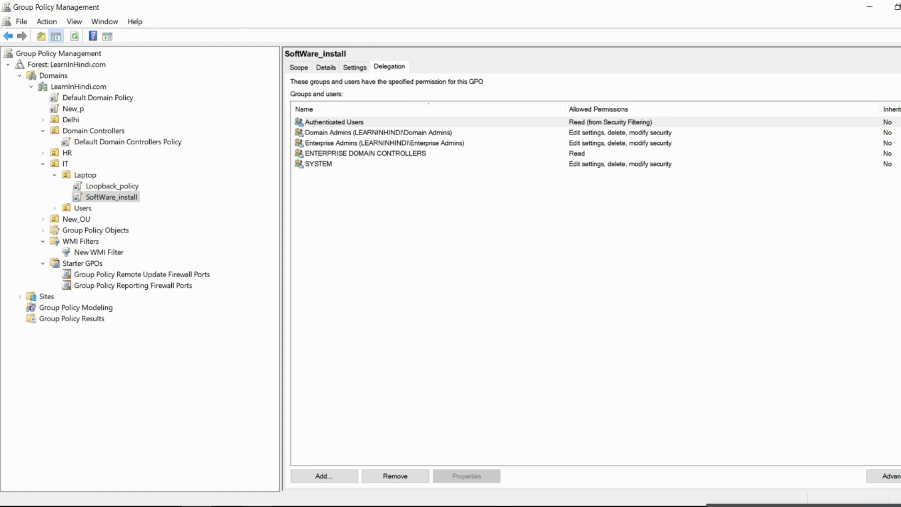
Switch to Notepad and write the commands "Client : Gpresult /r" and "Gpupdate /force" on separate lines.
key("alt+Tab")
key("ctrl+x")
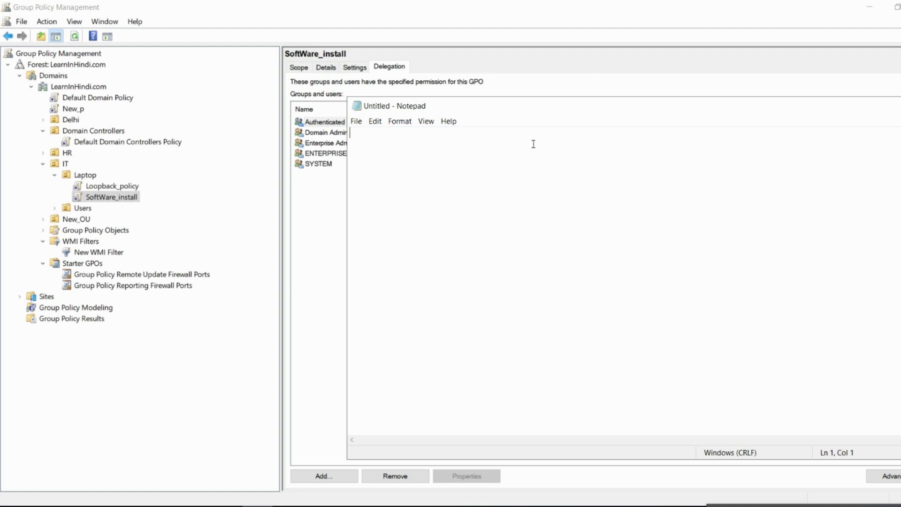
type("Client : Gpres")
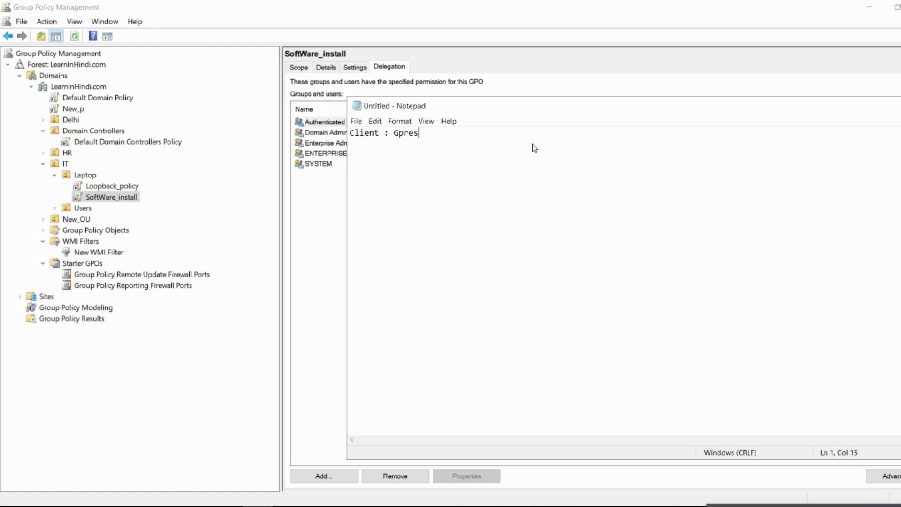
type("ult /r")
key("Return")
type("Gpupdate /force")
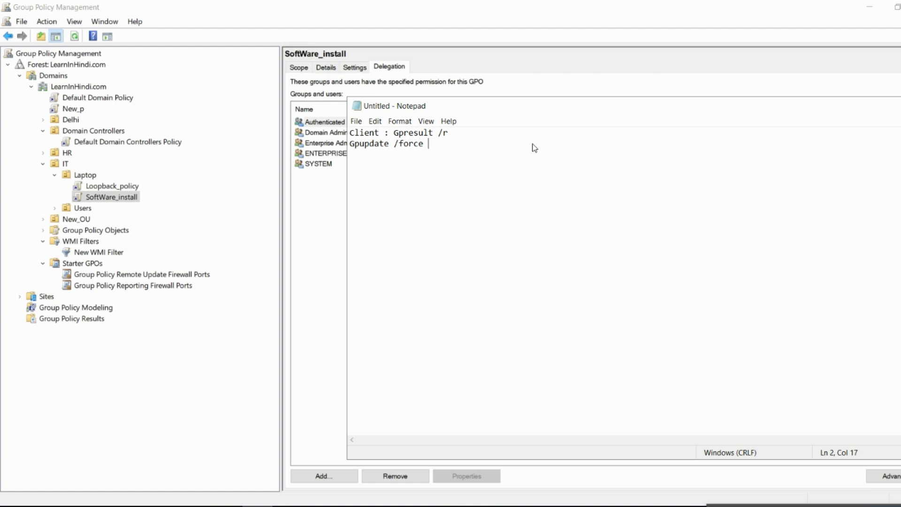
Return to Group Policy Management and examine SoftWare_install's scope, the Laptop OU's linked GPOs, and the User Configuration section of SoftWare_install's settings report.
left_click(366, 19)
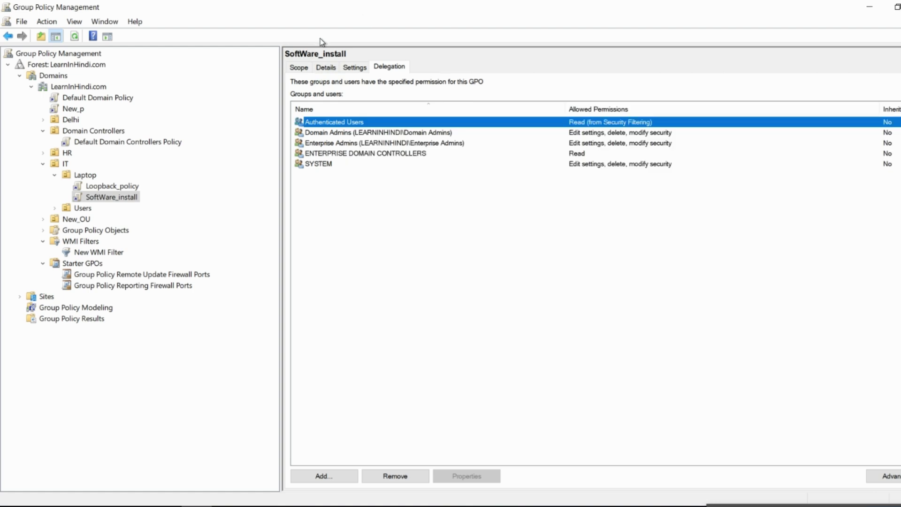
left_click(111, 200)
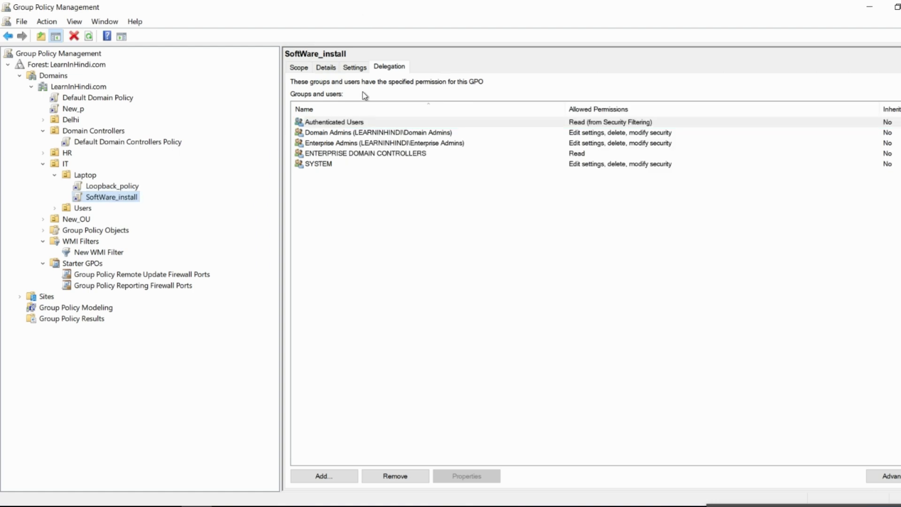
left_click(297, 68)
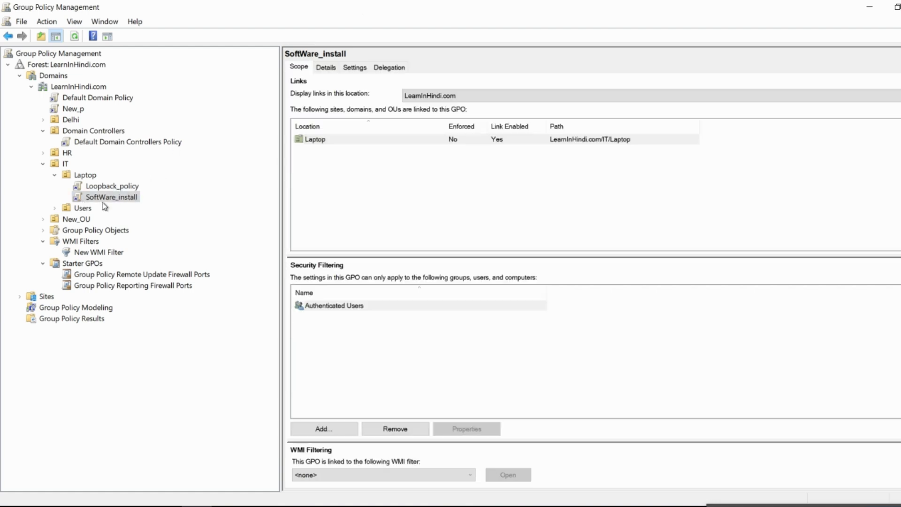
left_click(353, 68)
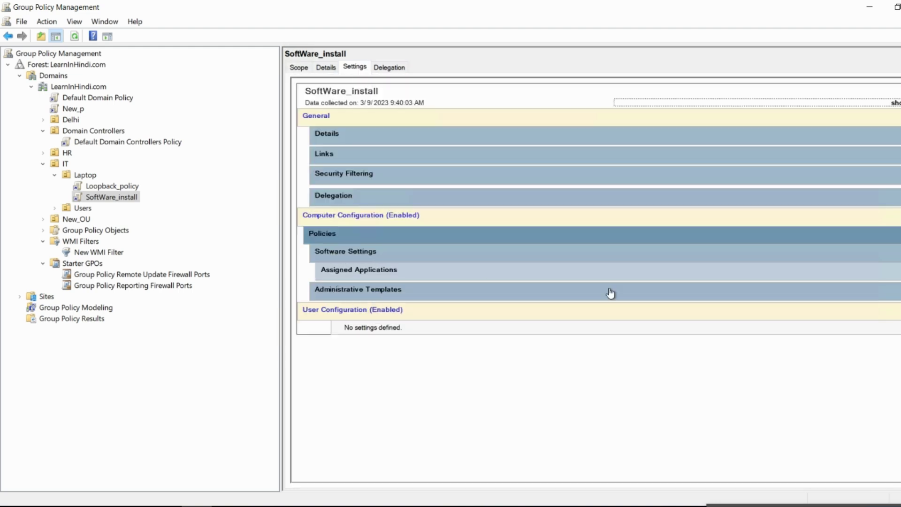
left_click(361, 323)
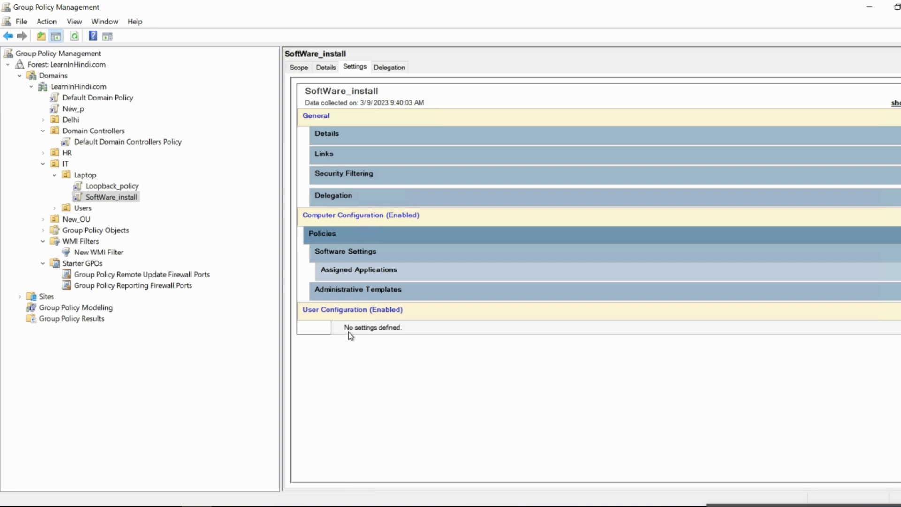
left_click_drag(362, 329, 396, 330)
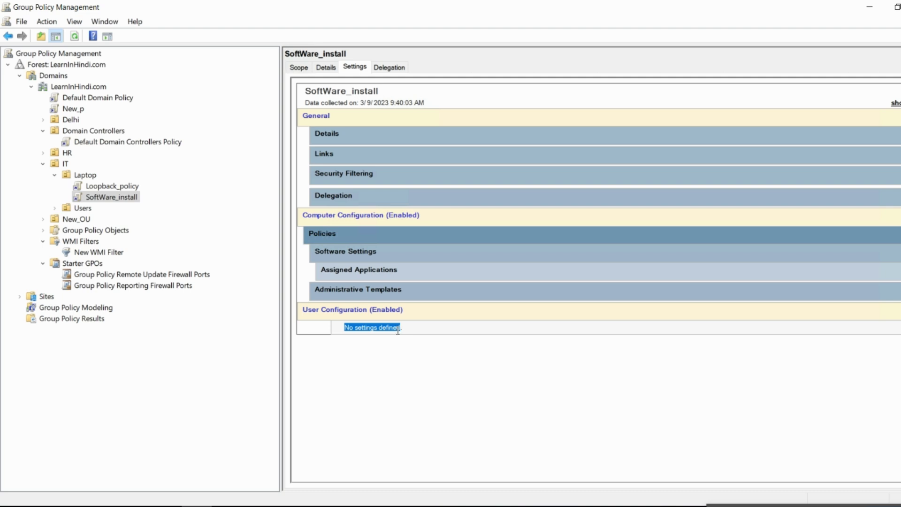
triple_click(348, 331)
left_click(81, 176)
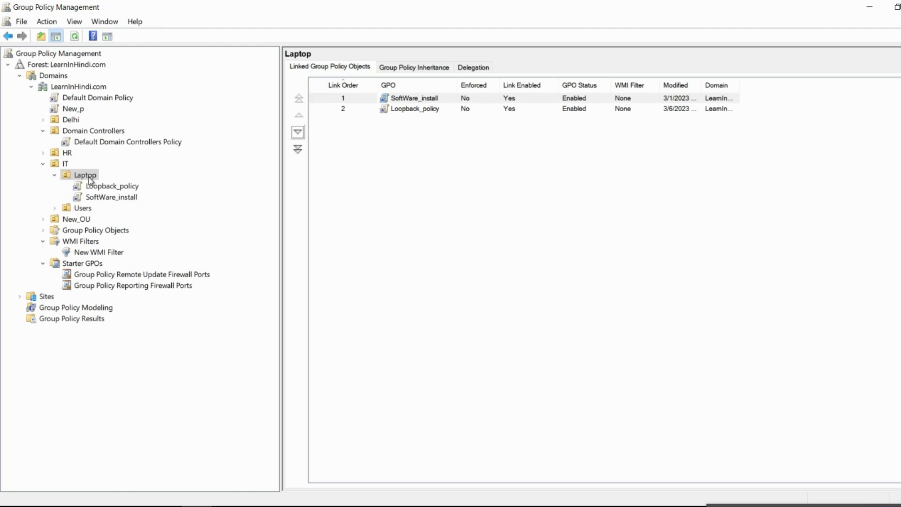
left_click(92, 197)
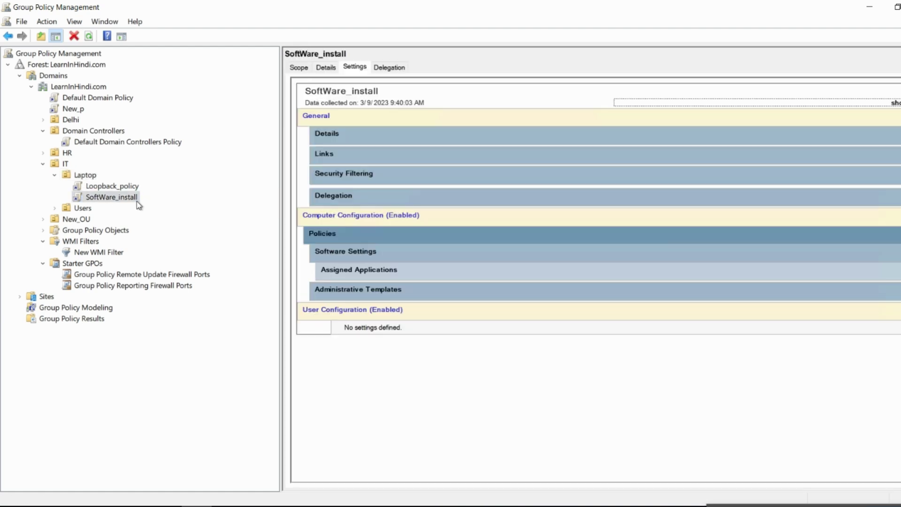
left_click_drag(345, 327, 409, 328)
Set SoftWare_install's GPO status to "User configuration settings disabled", confirm the change, and check the settings report.
left_click(326, 70)
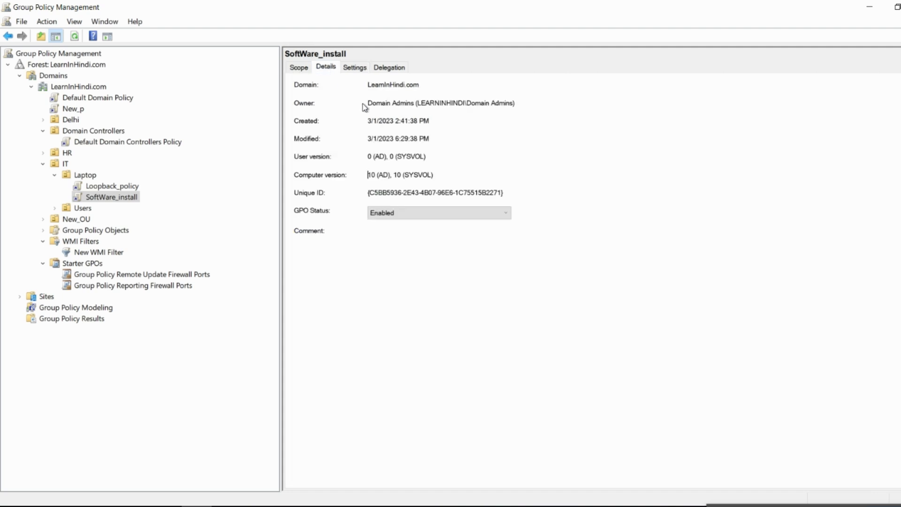
left_click(428, 216)
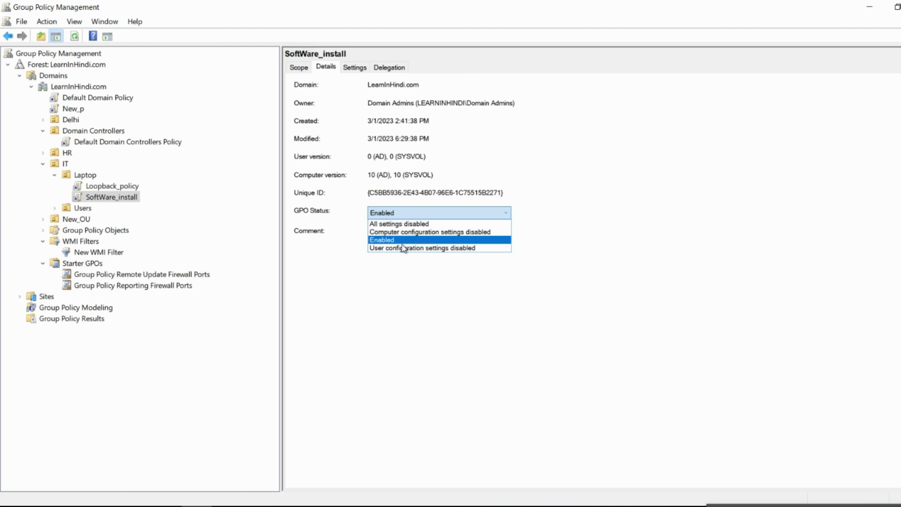
left_click(460, 249)
left_click(500, 297)
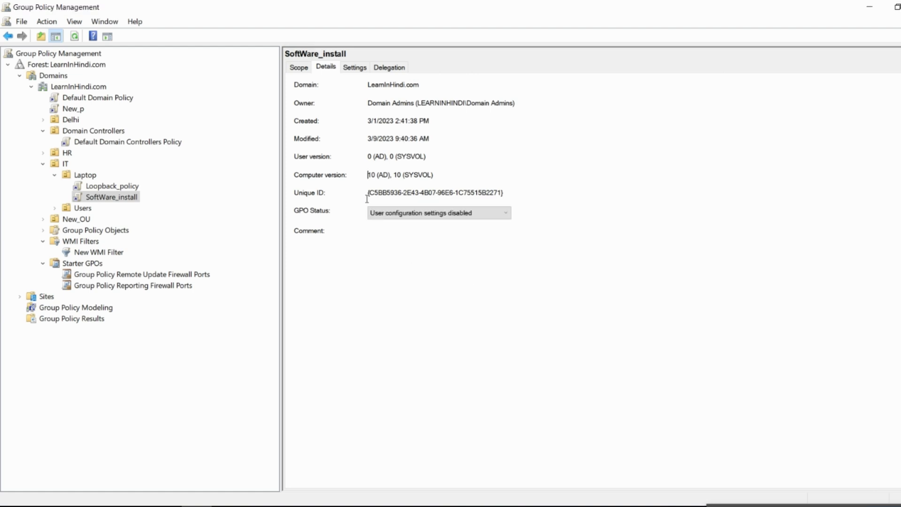
left_click(354, 68)
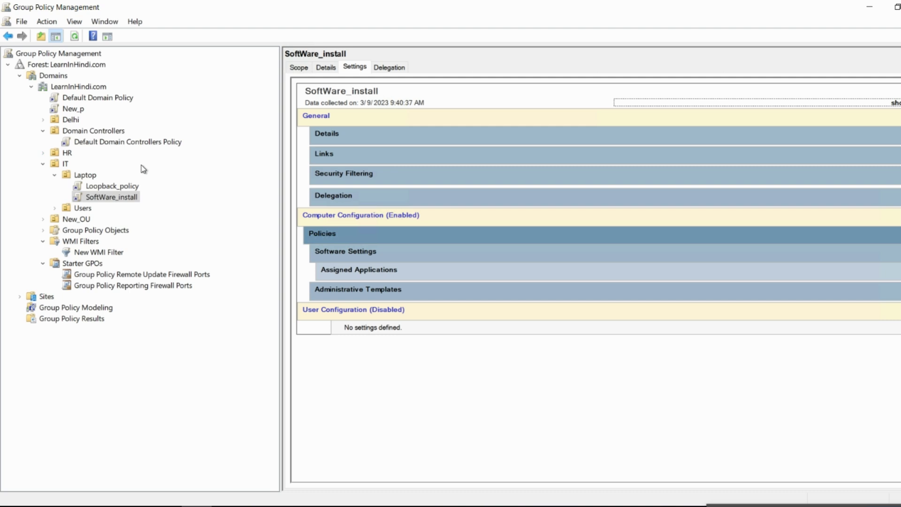
Leave the remote session, switch to Chrome, and display the channel's playlists in YouTube Studio.
mouse_move(610, 2)
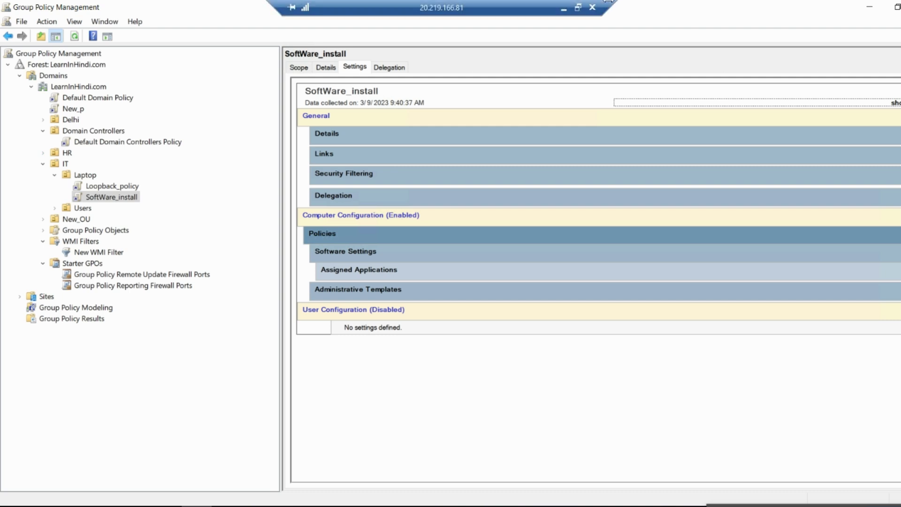
left_click(562, 8)
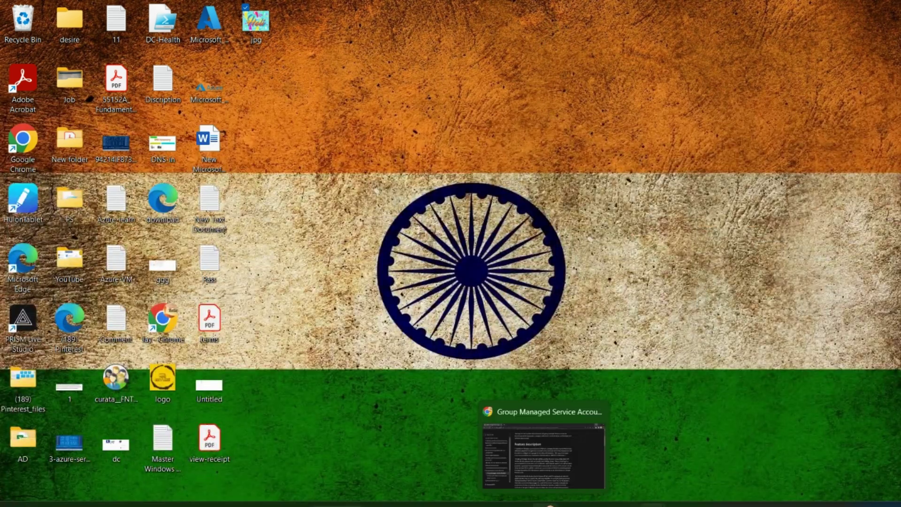
left_click(544, 505)
left_click(160, 10)
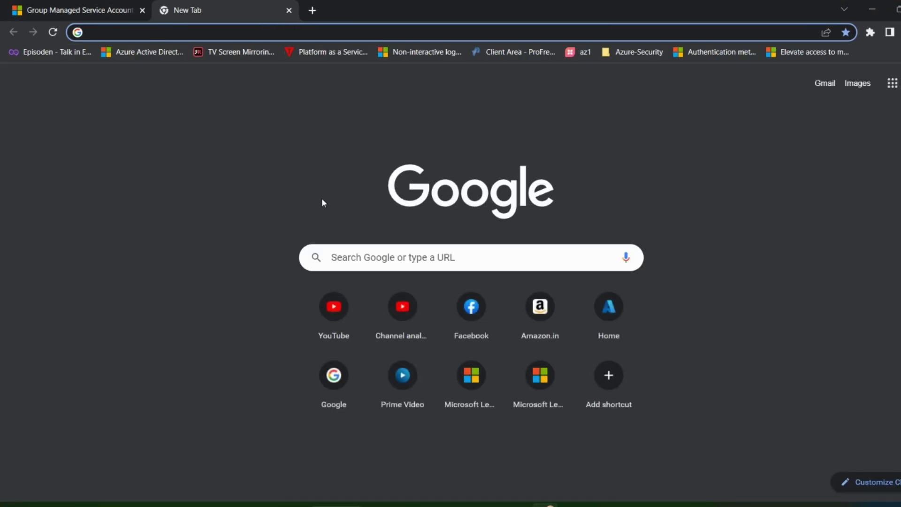
left_click(397, 327)
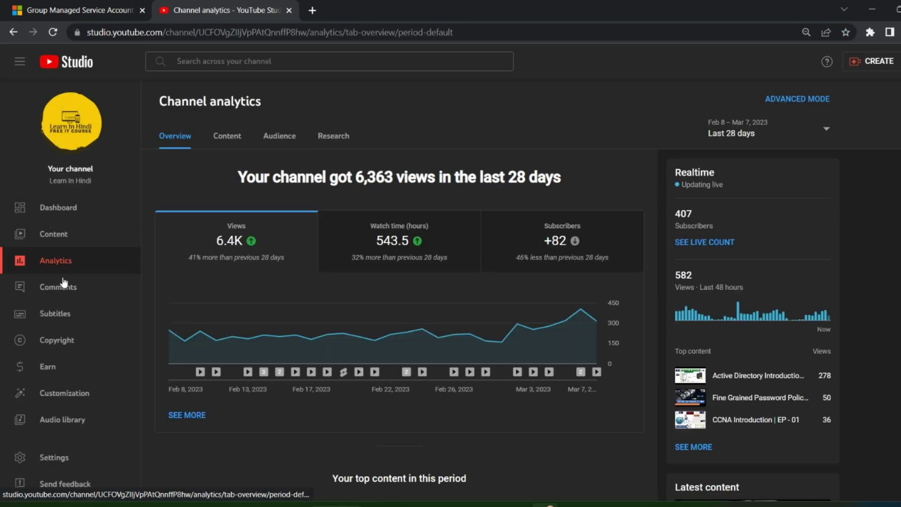
left_click(68, 238)
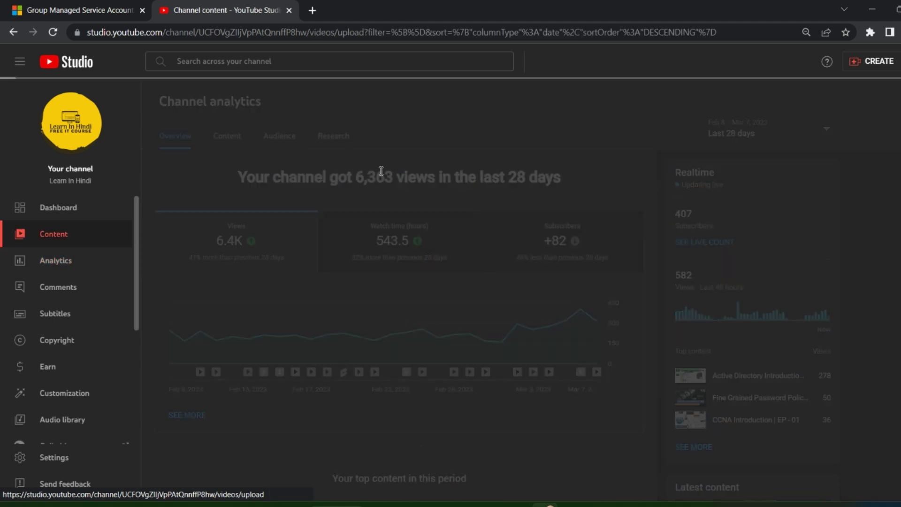
left_click(333, 137)
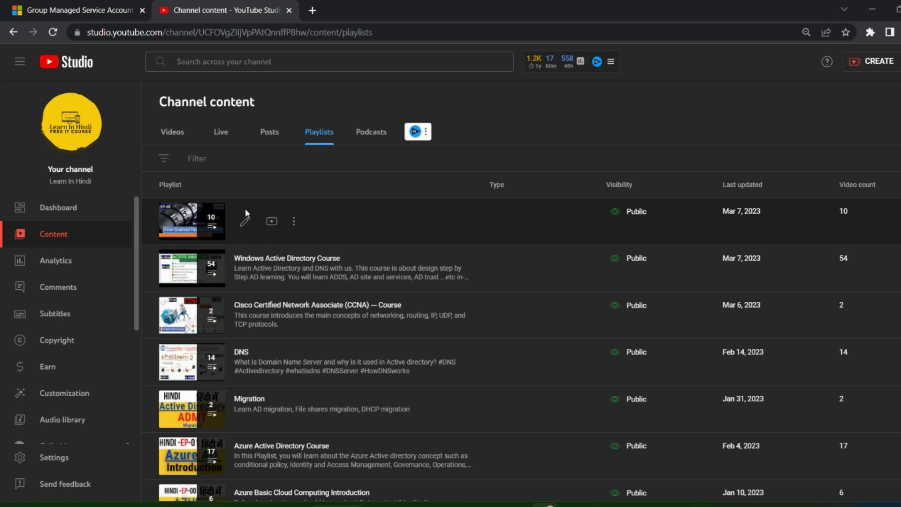
Open the Group Policy playlist on YouTube and view its videos alongside the channel's playlist overview.
left_click(215, 221)
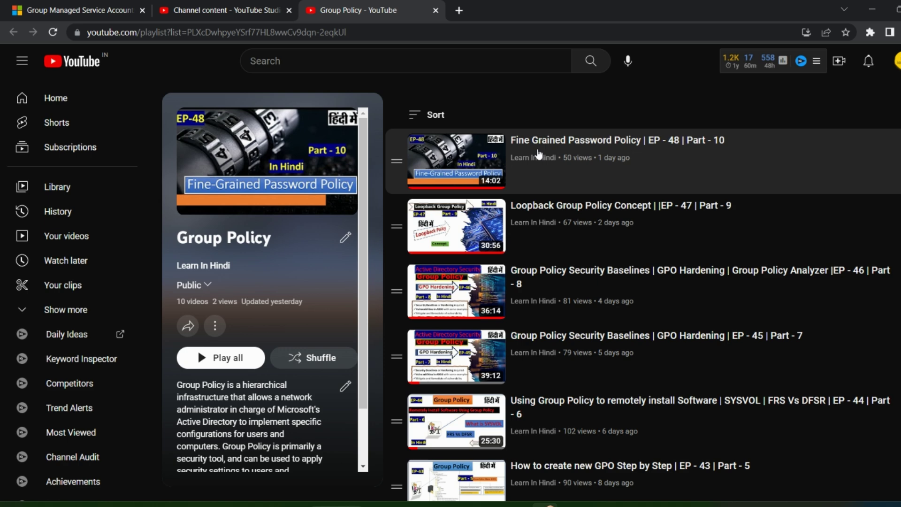
key("ctrl+shift+Tab")
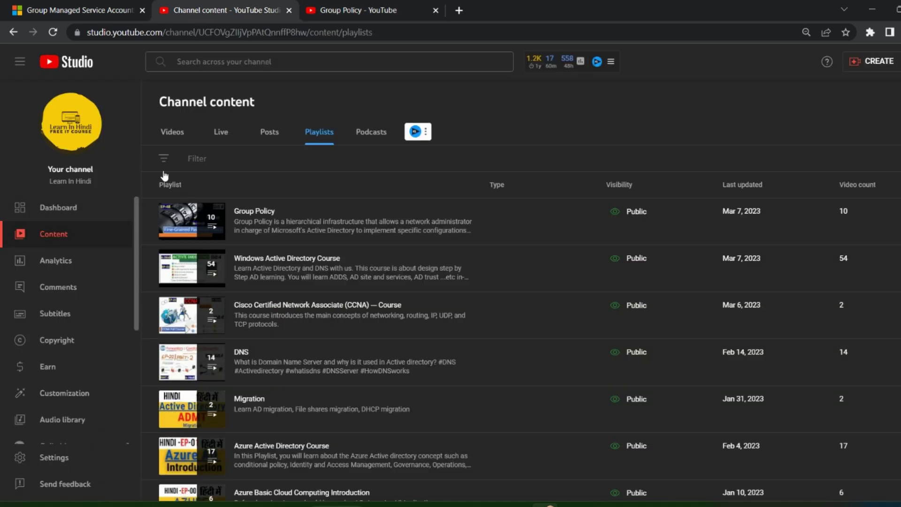
mouse_move(310, 267)
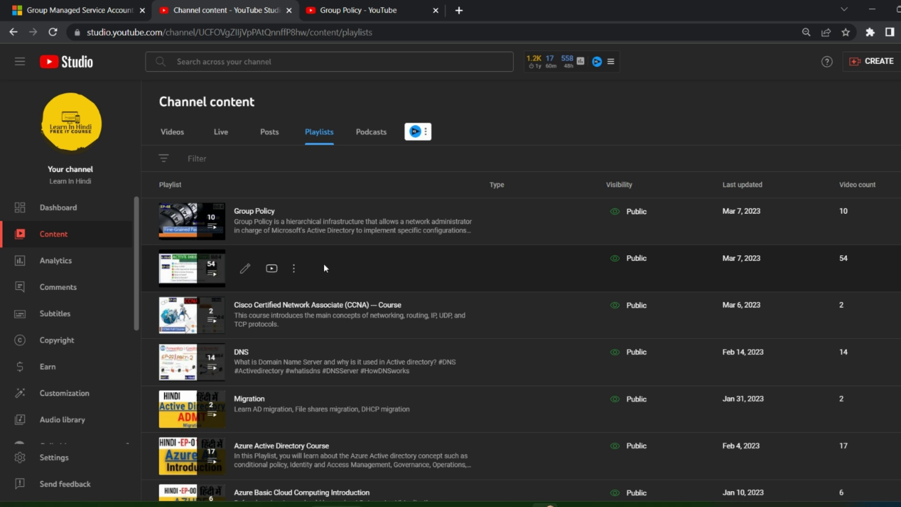
left_click(361, 8)
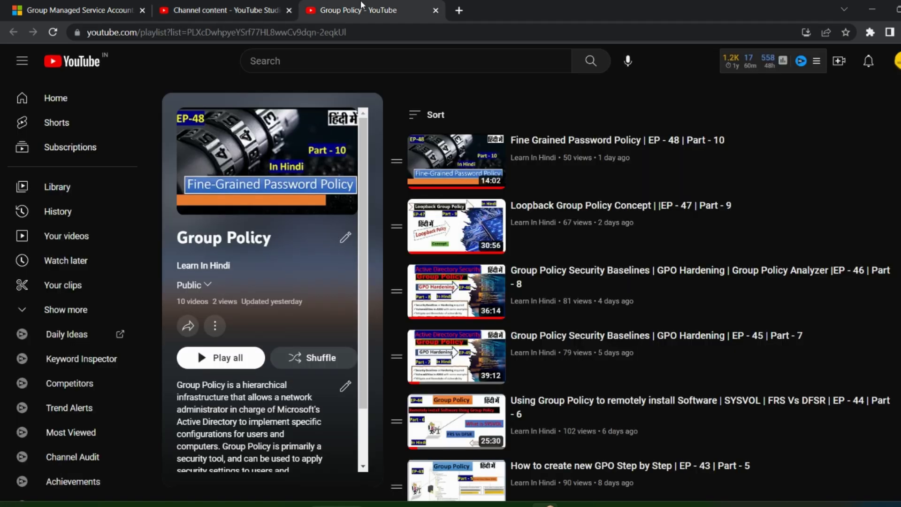